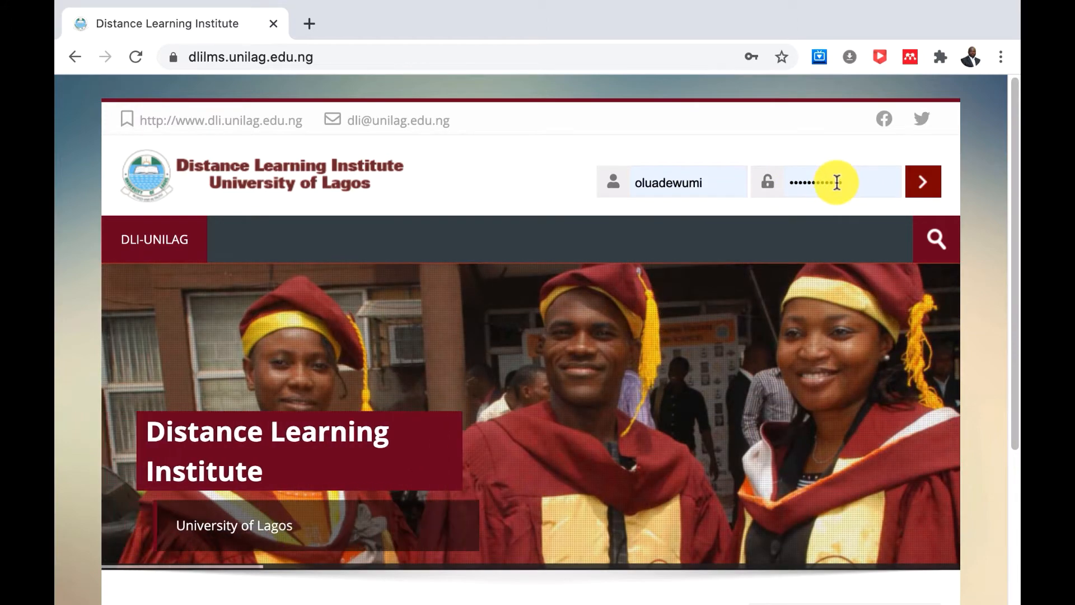
# Sign in to the DLI UNILAG LMS and go to the Dashboard
pyautogui.click(924, 189)
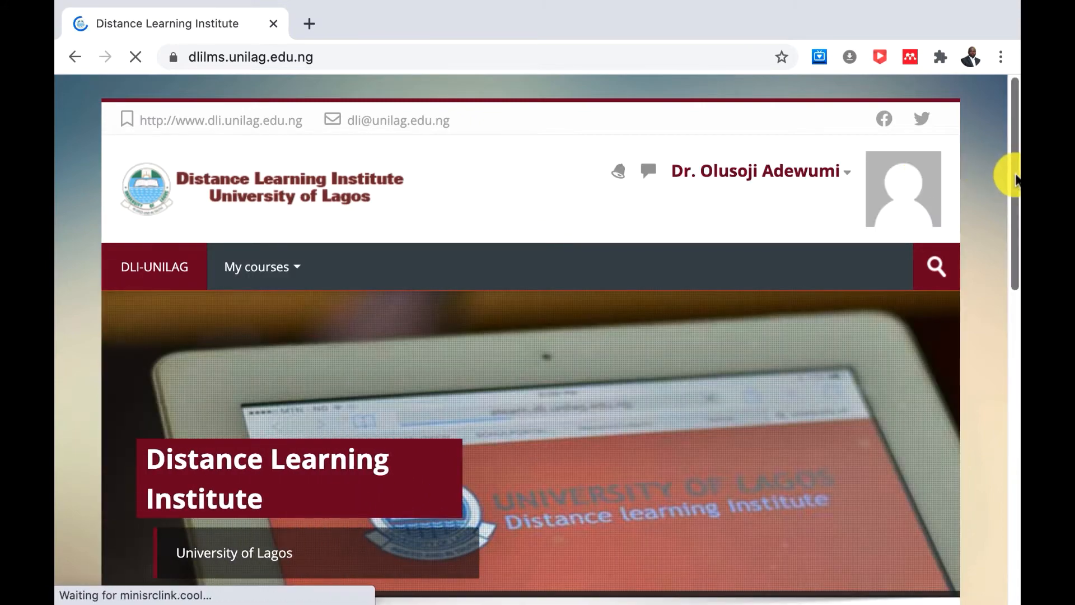
pyautogui.moveTo(1014, 173); pyautogui.dragTo(989, 134)
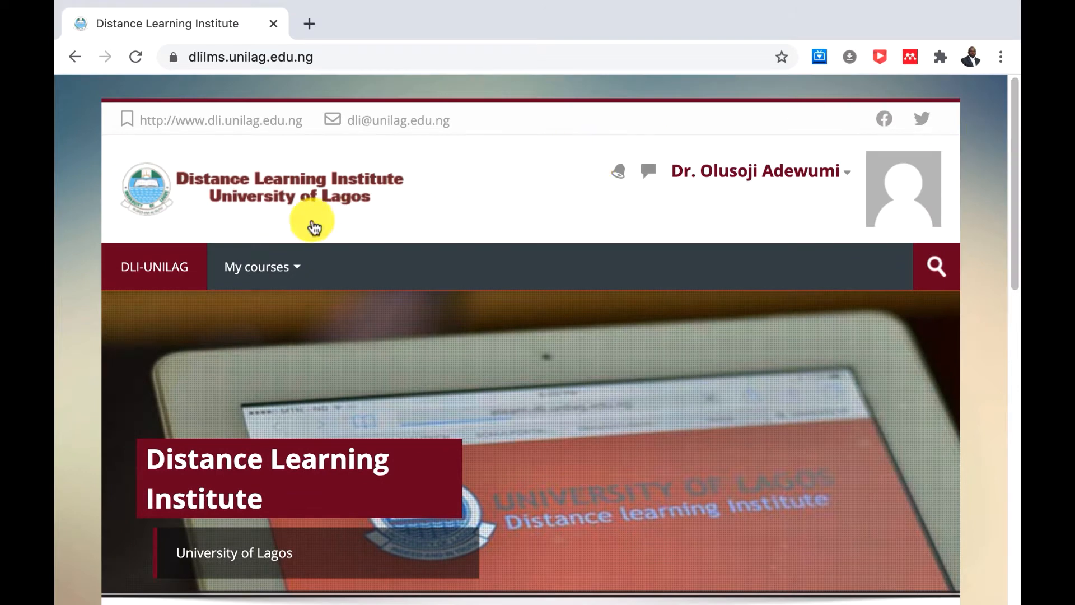
pyautogui.click(232, 267)
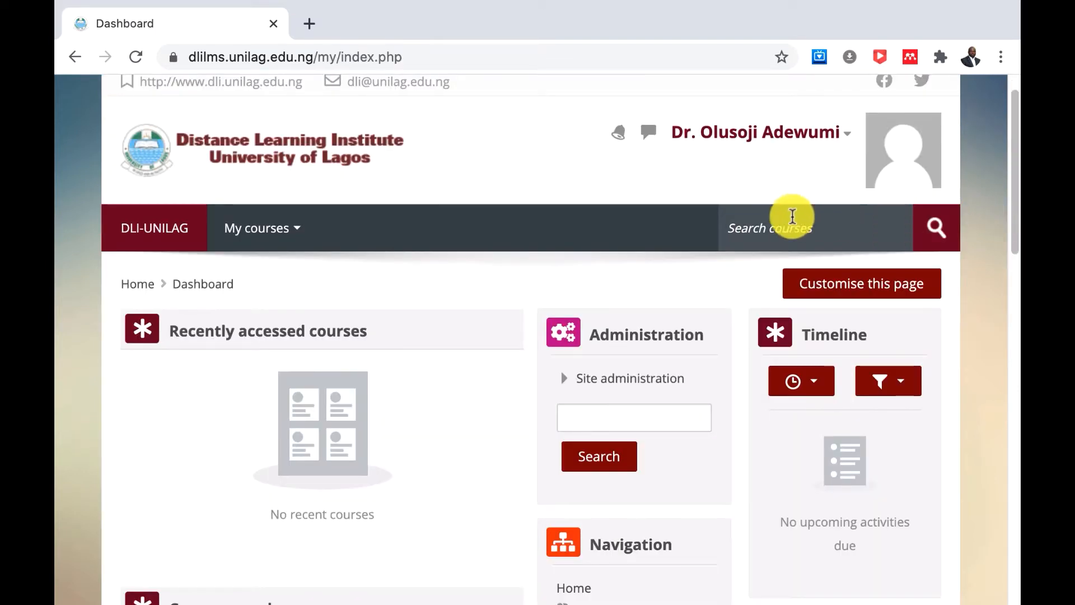
# Search courses for '111' from the header search box
pyautogui.click(787, 227)
pyautogui.click(787, 227)
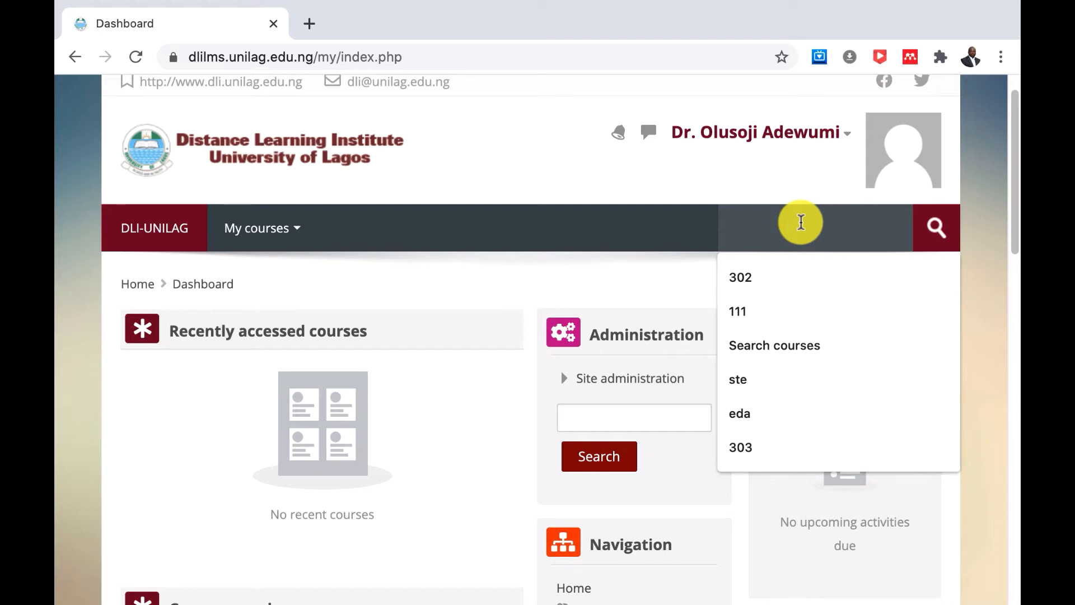
pyautogui.write('108')
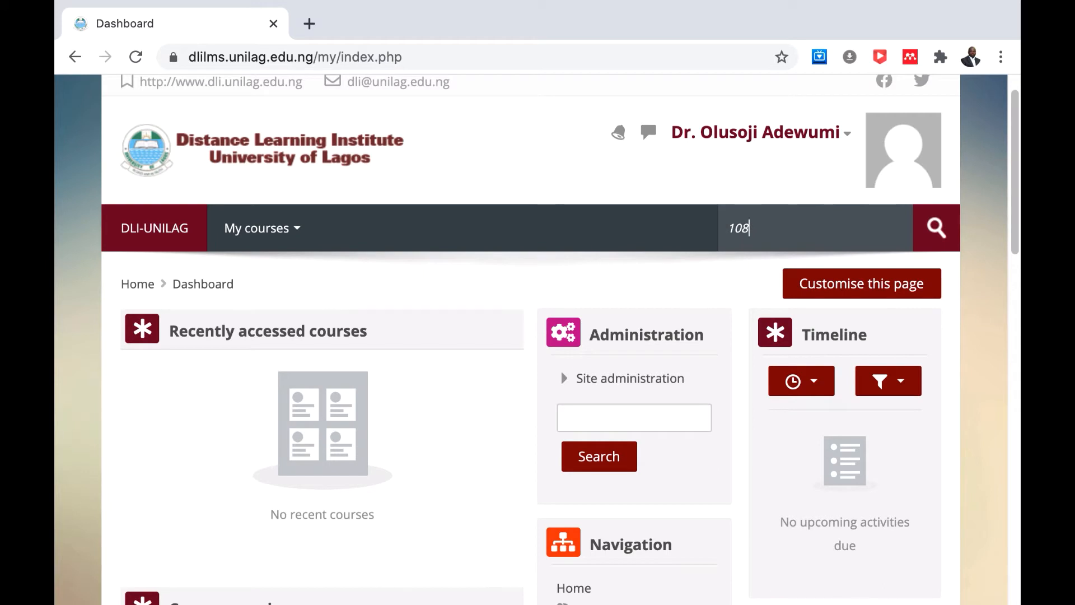
pyautogui.press('BackSpace')
pyautogui.press('BackSpace')
pyautogui.write('11')
pyautogui.press('Return')
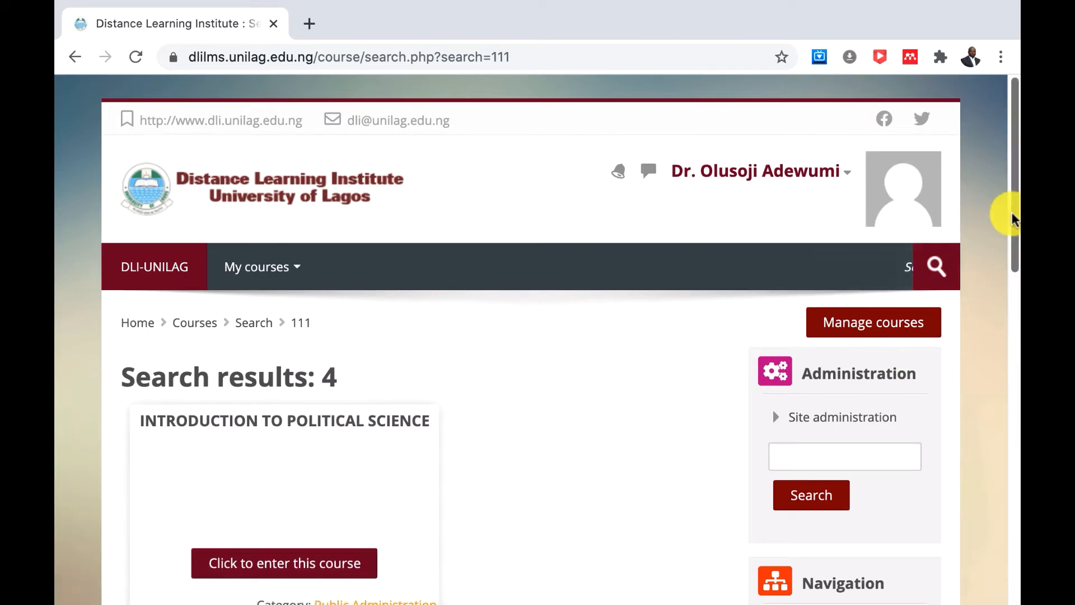
# Enter the Introduction to Political Science course from the search results
pyautogui.scroll(-4, 1012, 220)
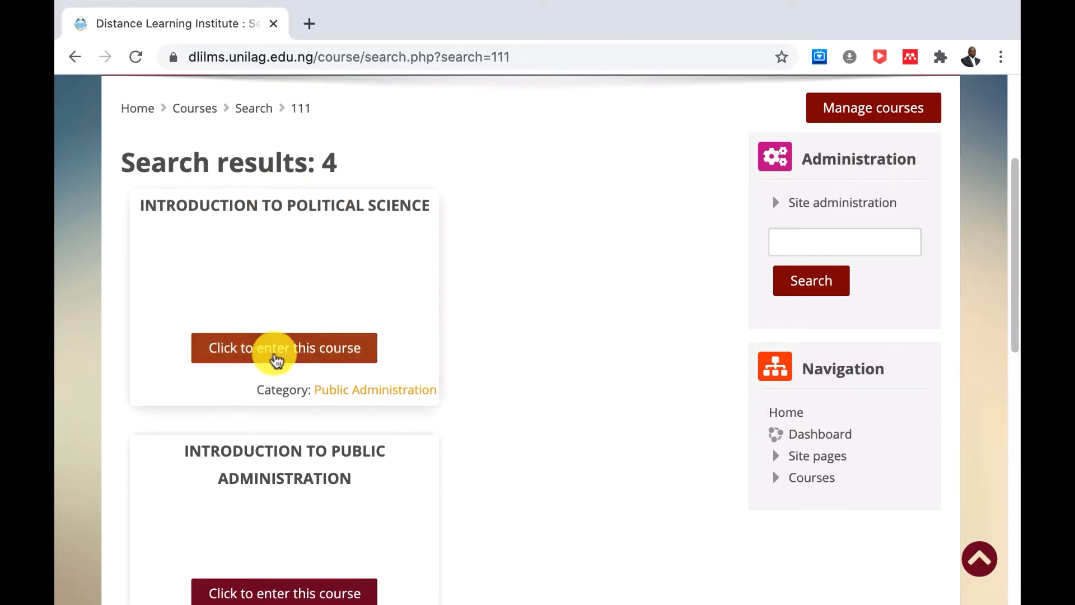
pyautogui.click(277, 352)
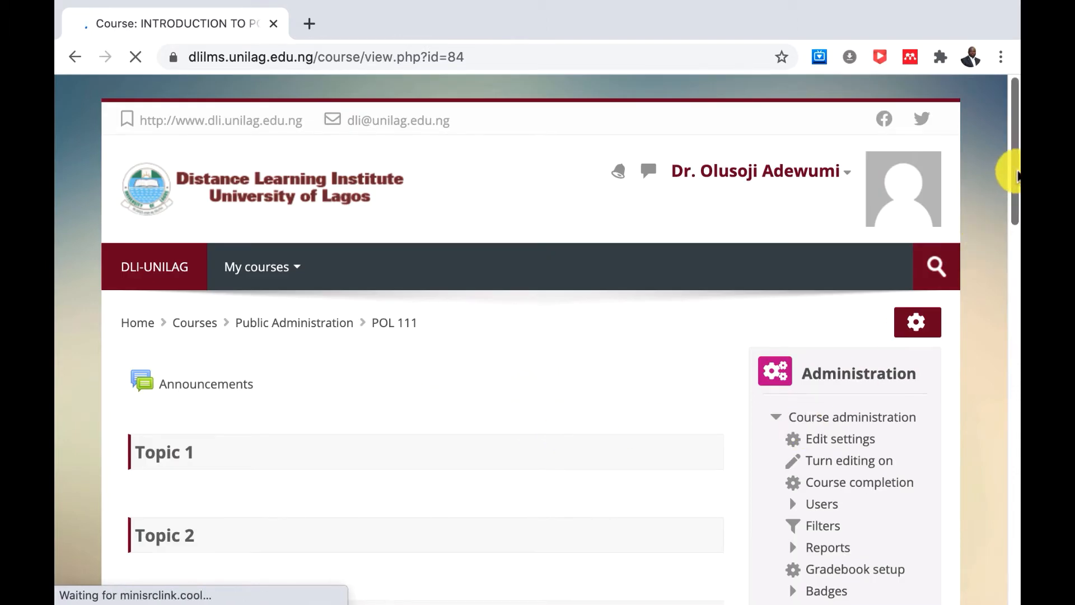
pyautogui.moveTo(1015, 168); pyautogui.dragTo(1015, 191)
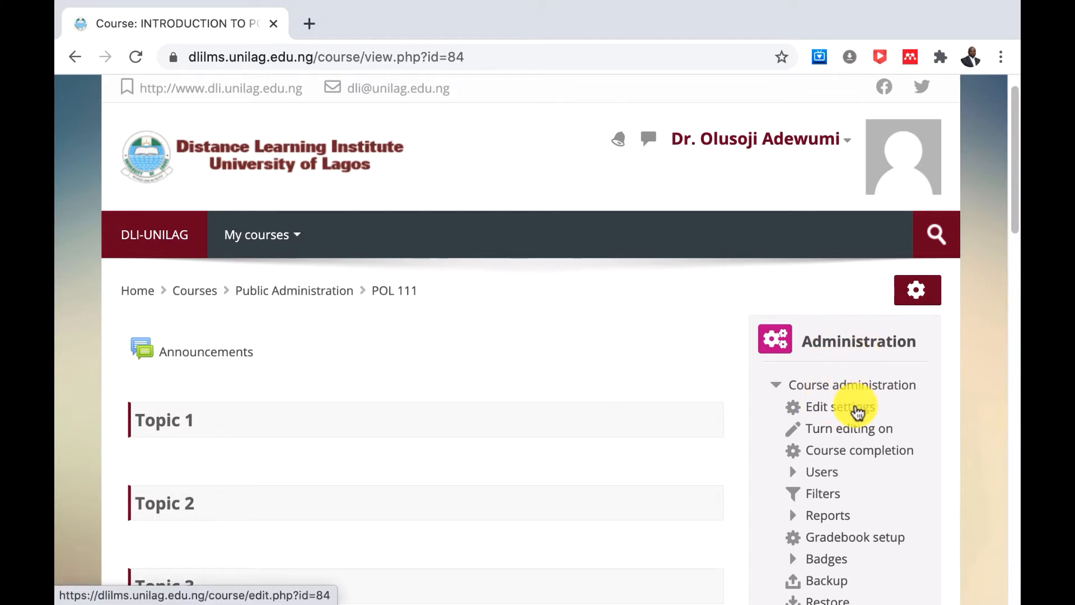
# Open POL 111's Edit settings form, check the full name, and scroll to the empty Course summary
pyautogui.click(858, 411)
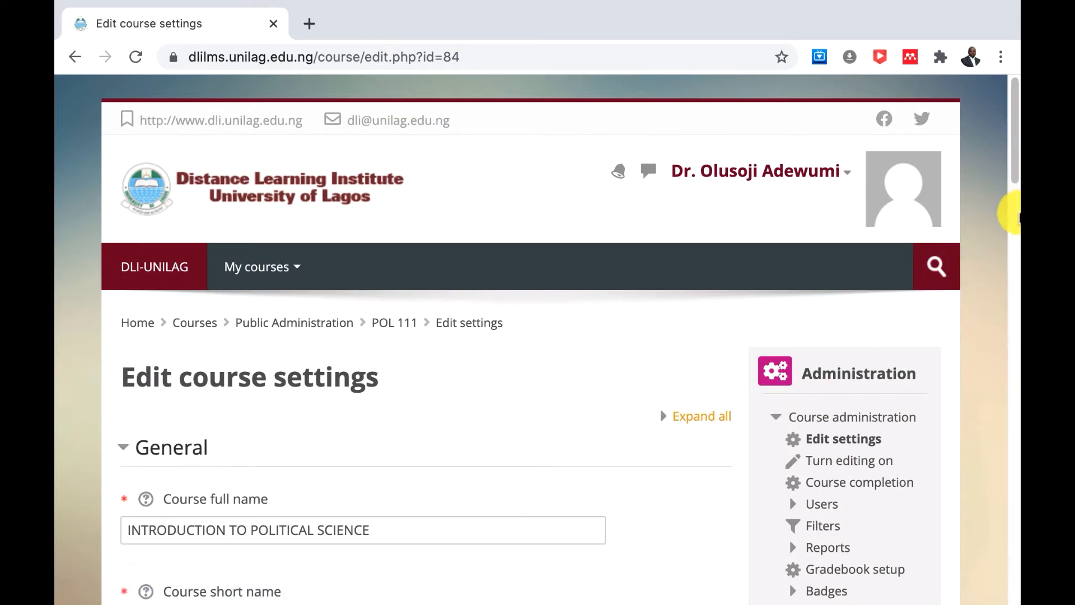
pyautogui.moveTo(1014, 144); pyautogui.dragTo(1015, 211)
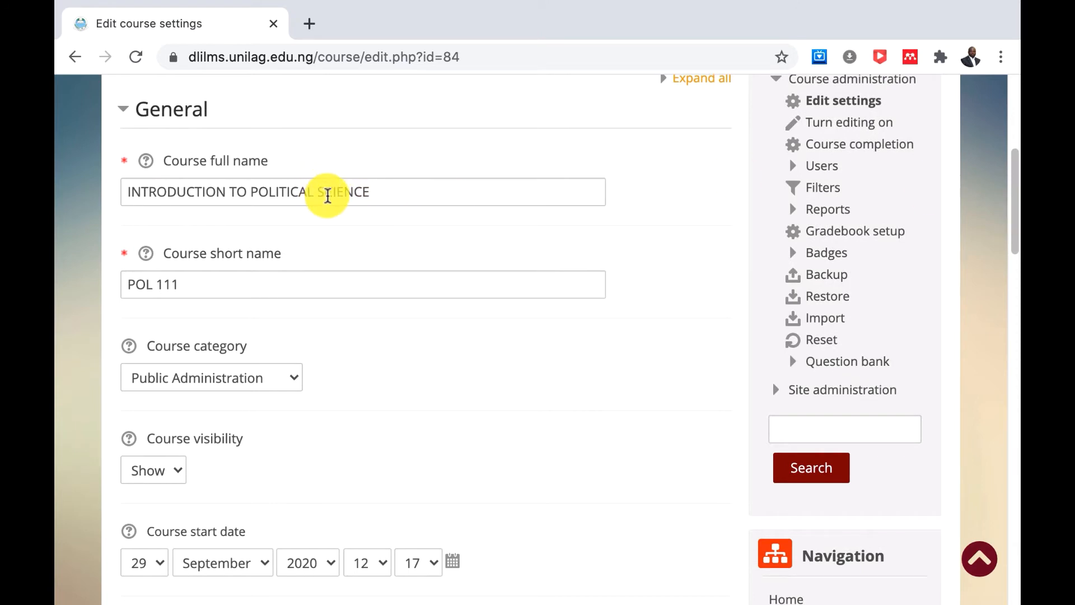
pyautogui.click(398, 192)
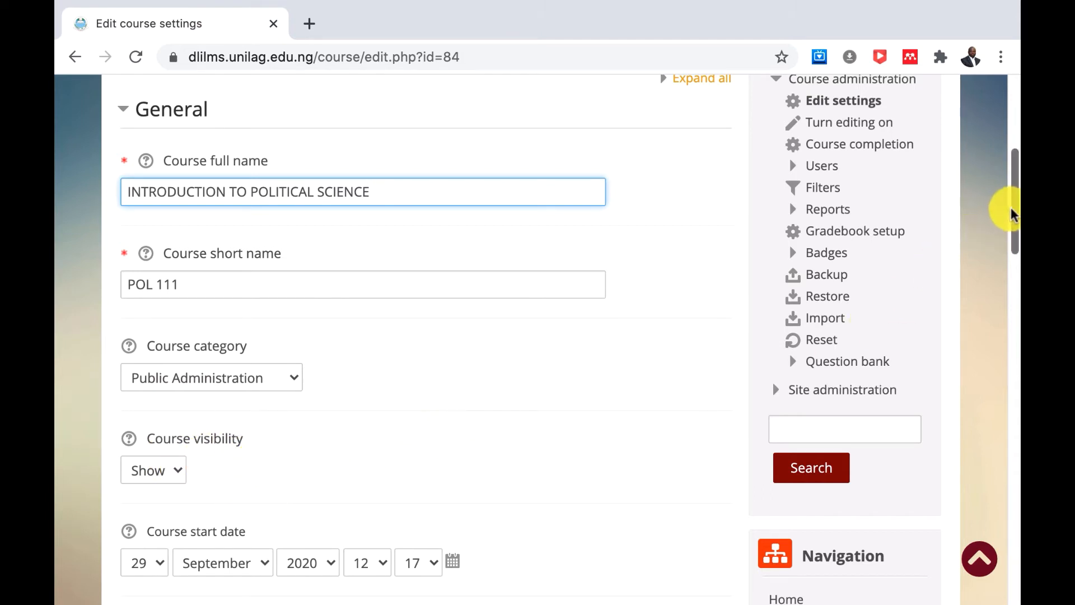
pyautogui.moveTo(1015, 213); pyautogui.dragTo(1015, 287)
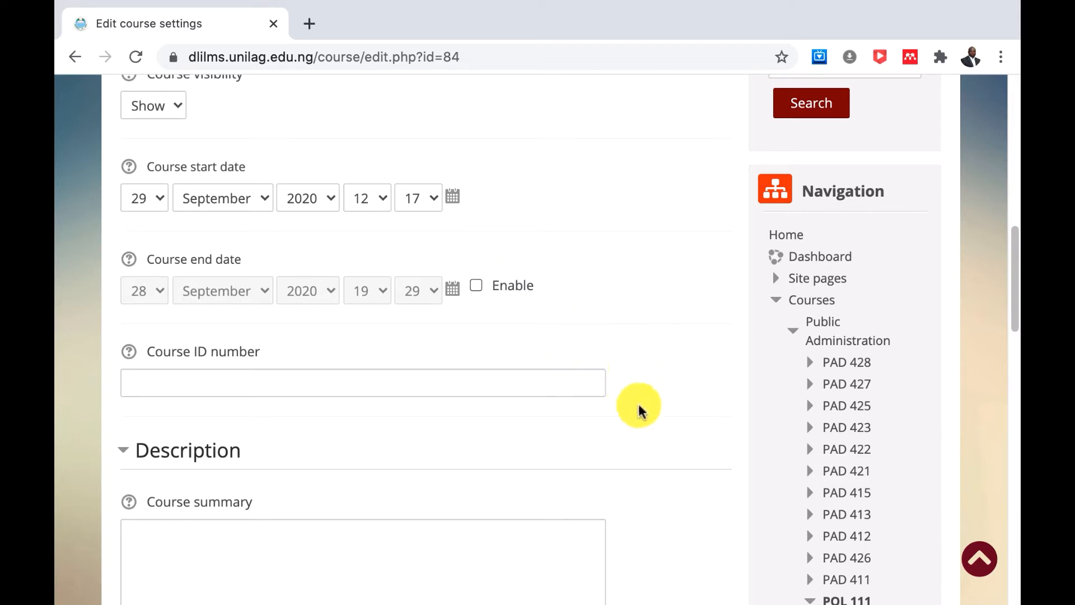
pyautogui.moveTo(1013, 268); pyautogui.dragTo(1020, 326)
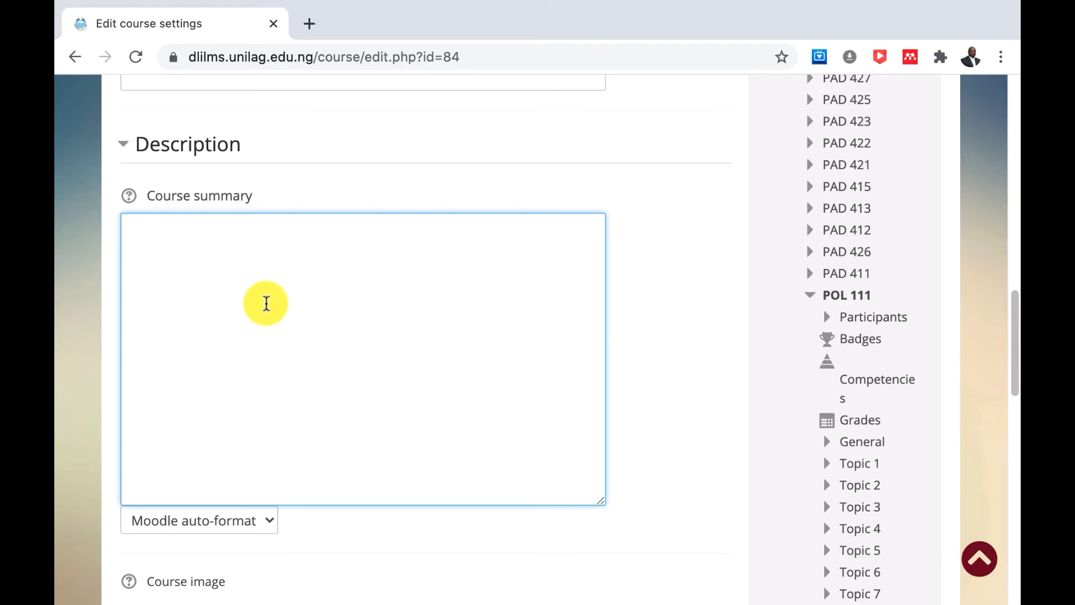
# Start the summary with 'This course introduces basic c…' and view the Course format choices
pyautogui.write('This course introduces basic c')
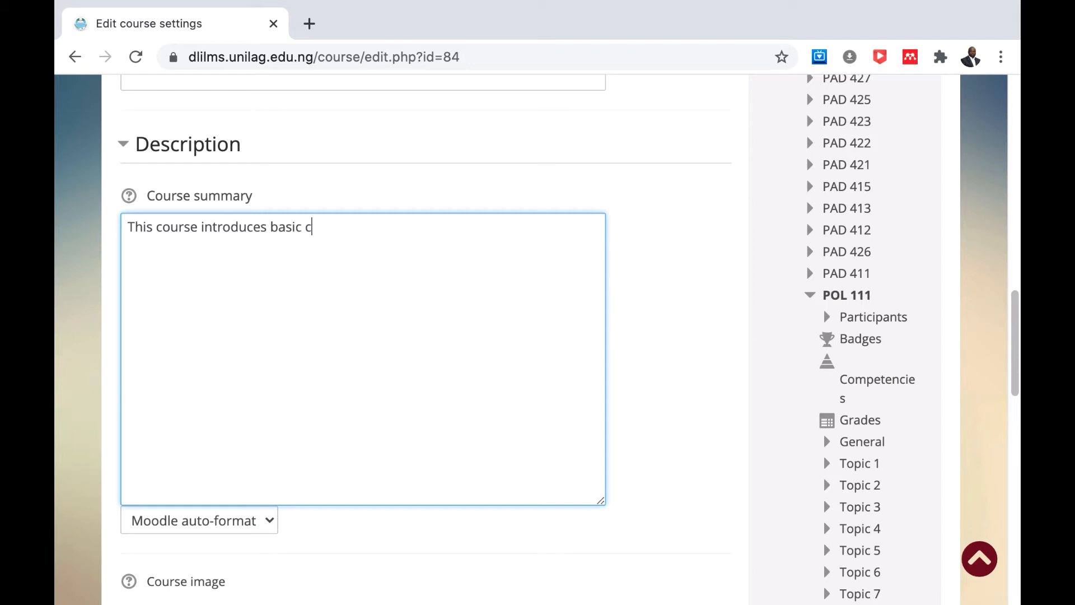
pyautogui.click(1015, 392)
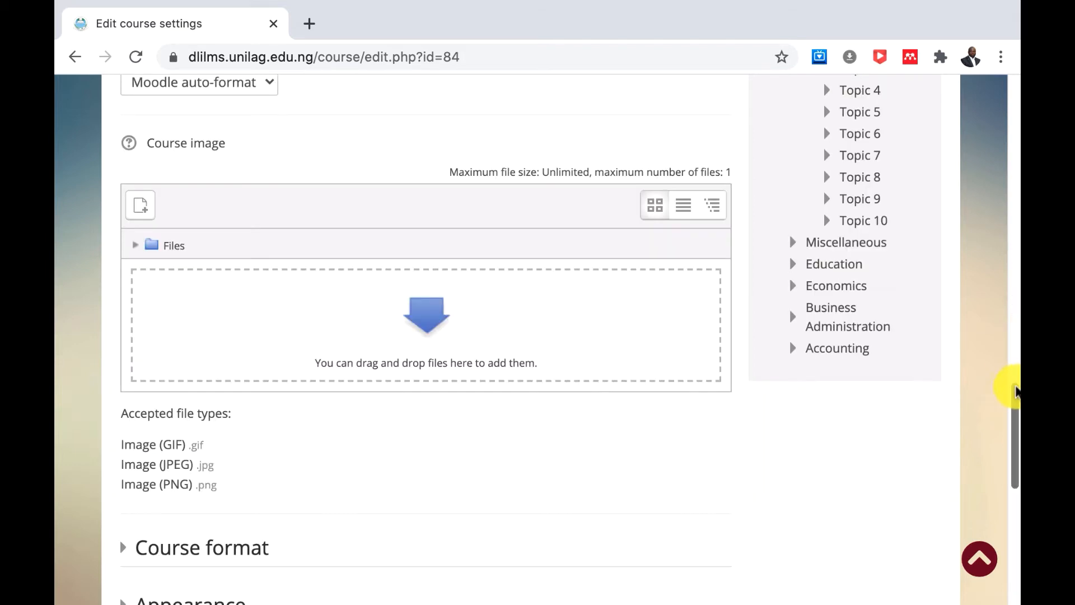
pyautogui.moveTo(1014, 399); pyautogui.dragTo(1015, 476)
pyautogui.click(258, 170)
pyautogui.click(279, 259)
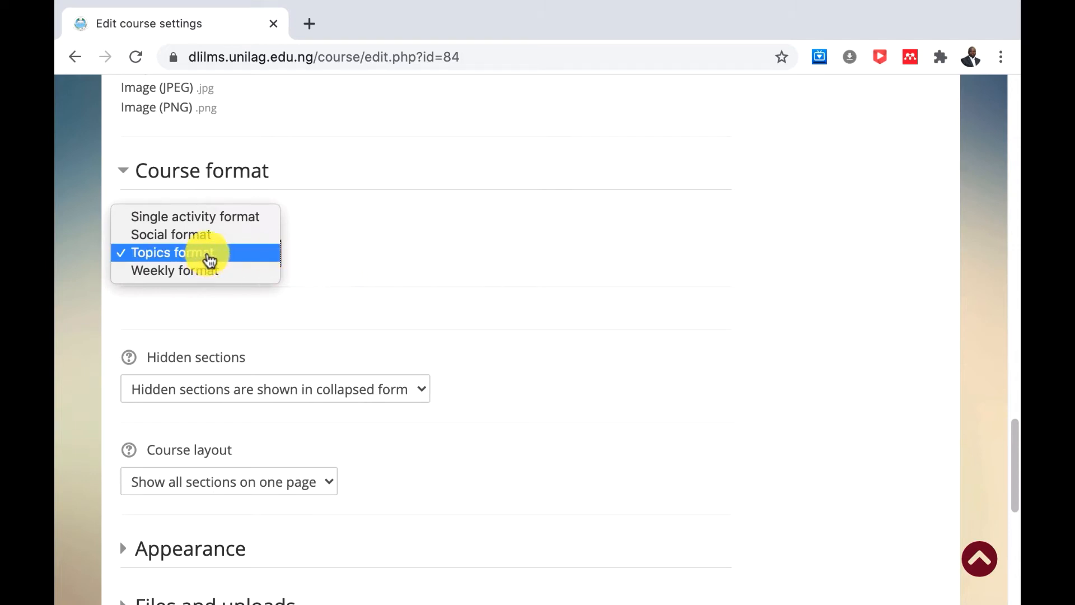
# Keep Topics format, expand Appearance, and review settings down to Files and uploads
pyautogui.click(327, 256)
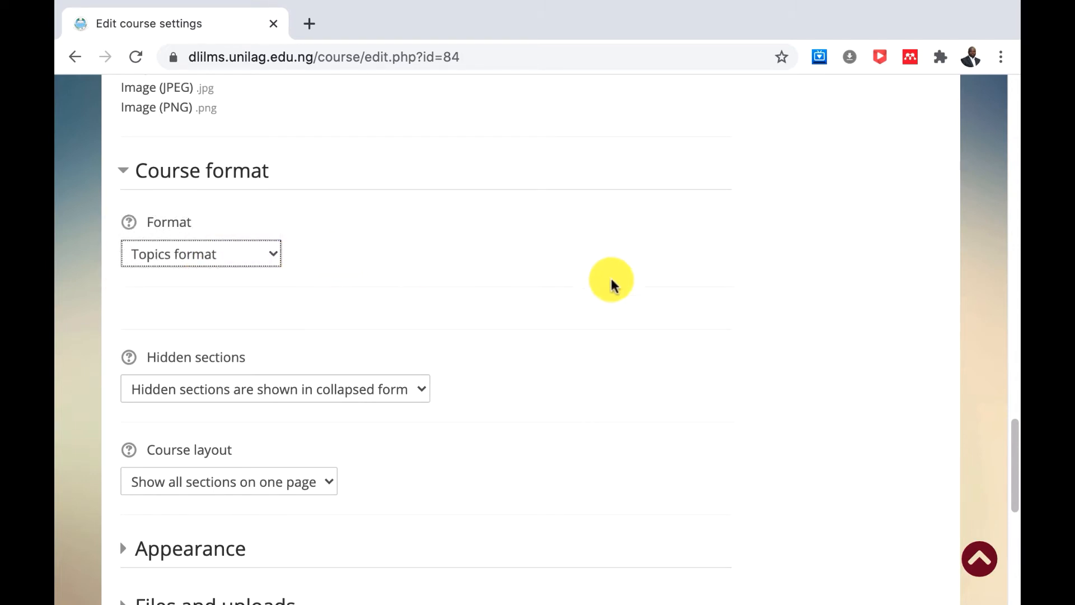
pyautogui.moveTo(1014, 431); pyautogui.dragTo(990, 481)
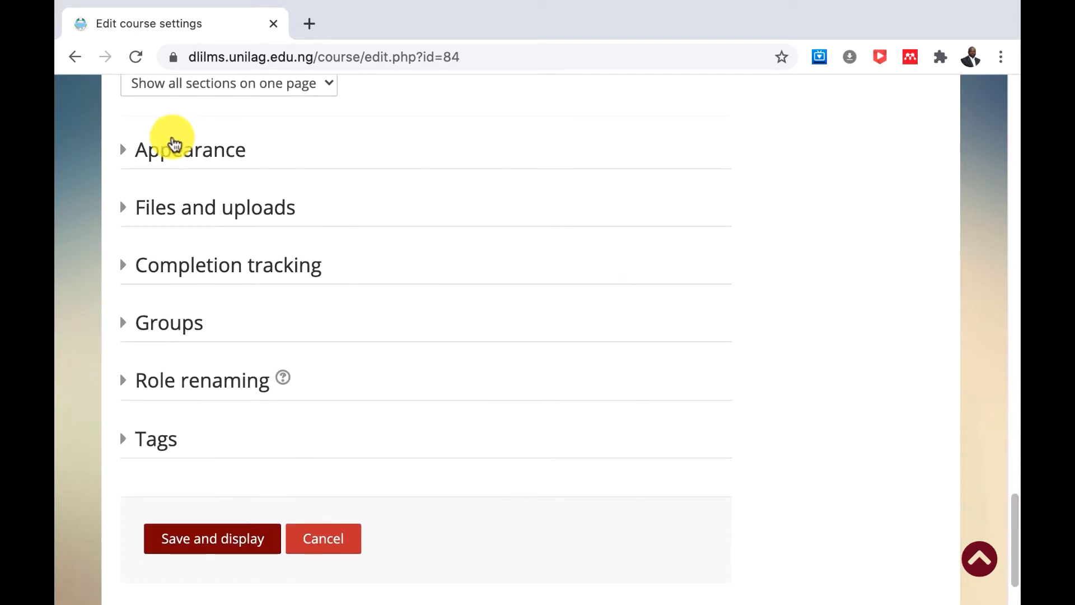
pyautogui.click(205, 156)
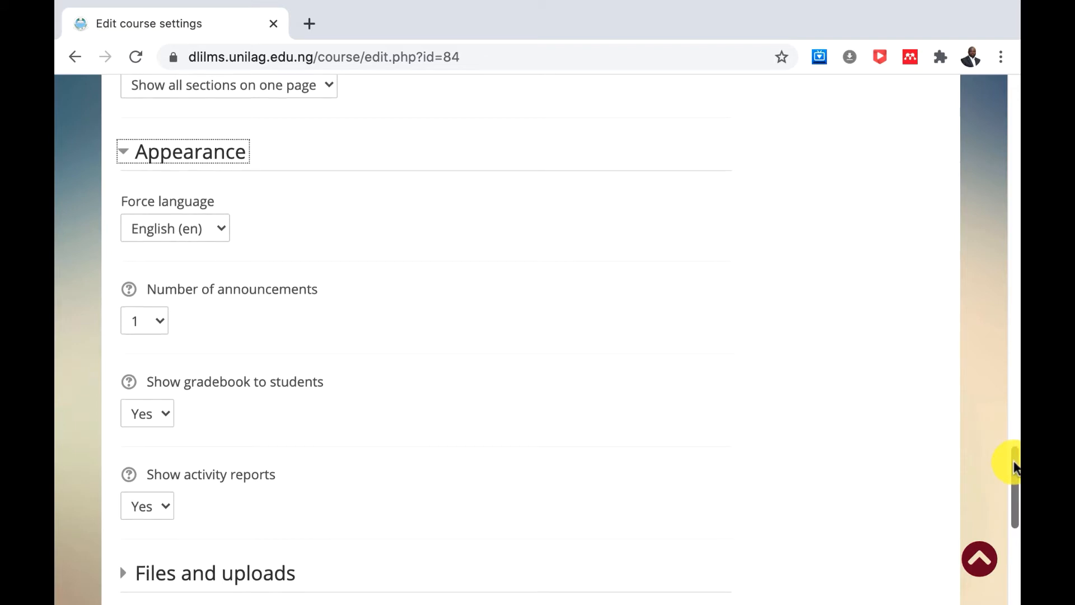
pyautogui.moveTo(1014, 467); pyautogui.dragTo(1017, 524)
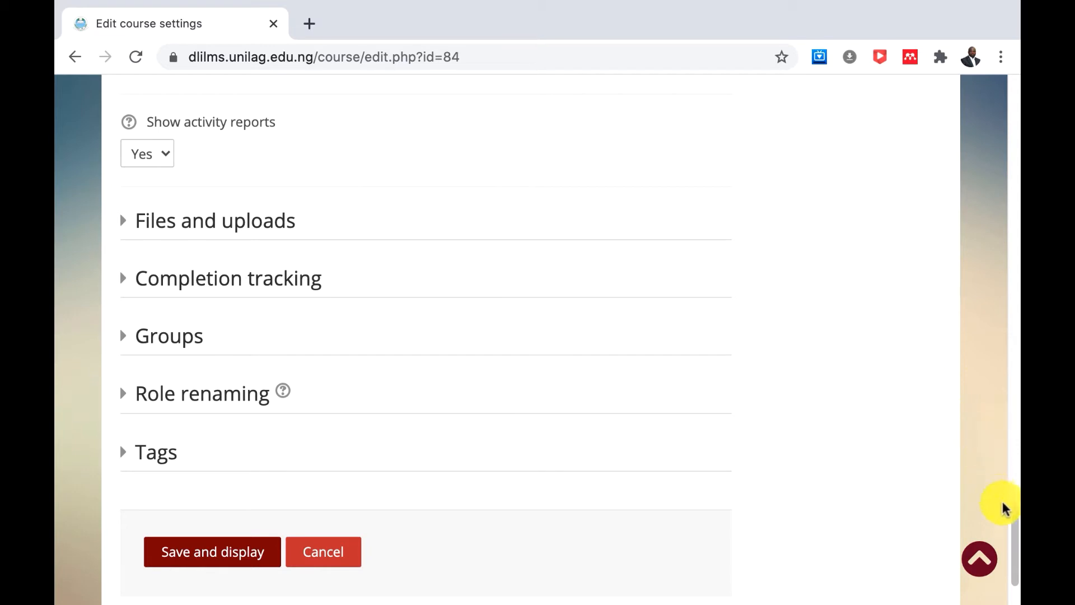
pyautogui.moveTo(1016, 526); pyautogui.dragTo(1008, 474)
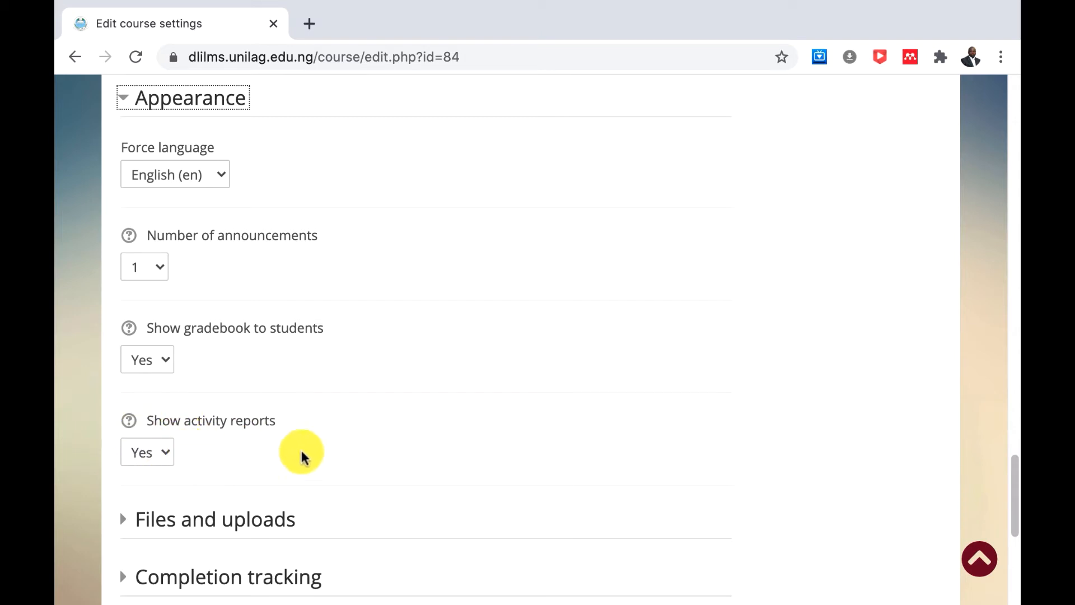
pyautogui.moveTo(1015, 474); pyautogui.dragTo(1014, 531)
pyautogui.click(255, 193)
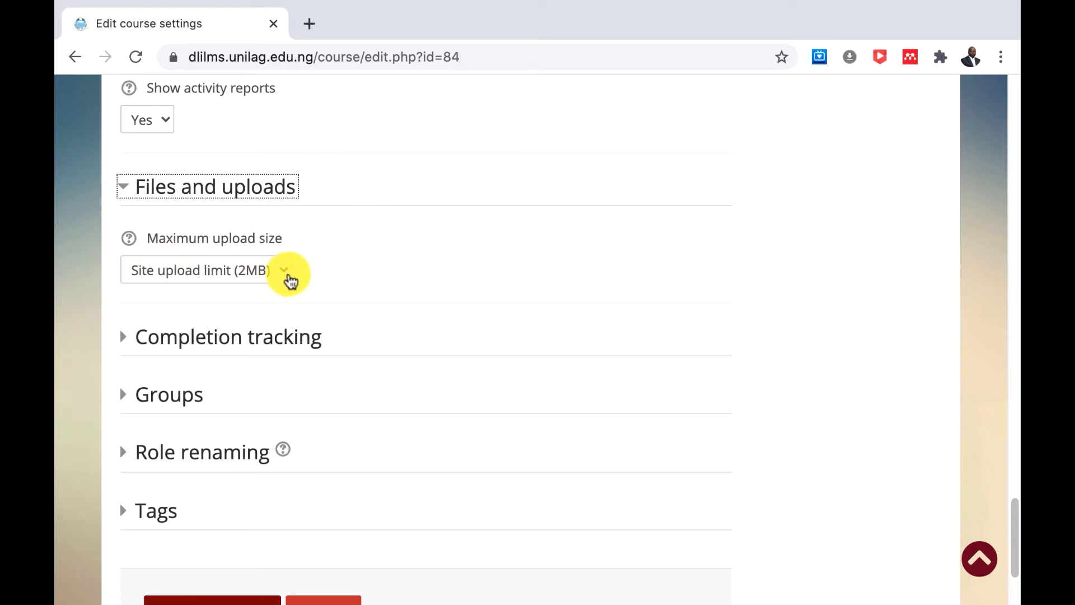
pyautogui.click(285, 273)
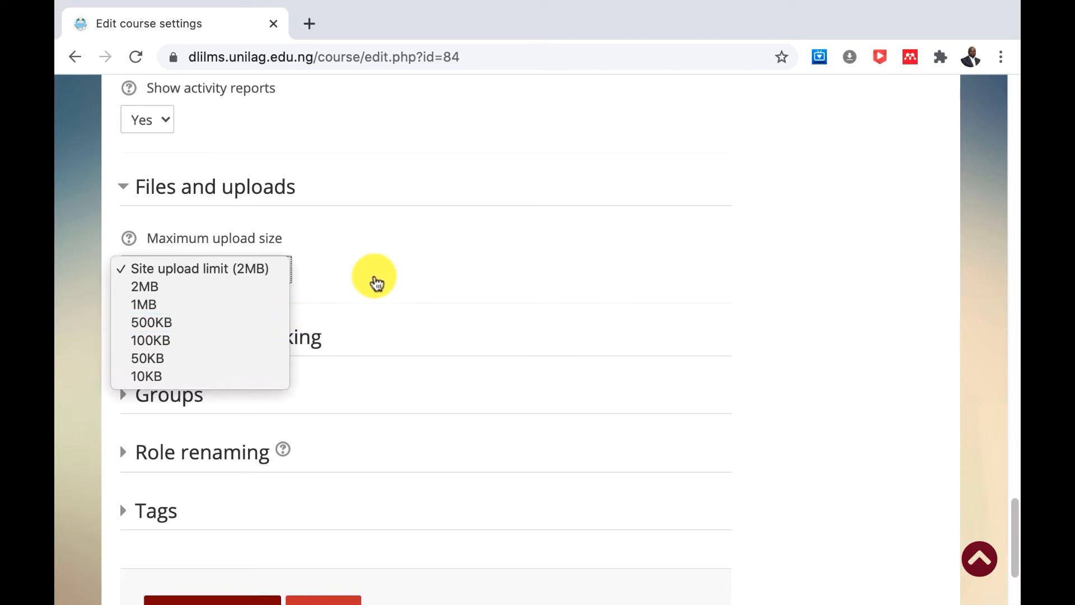
pyautogui.click(377, 282)
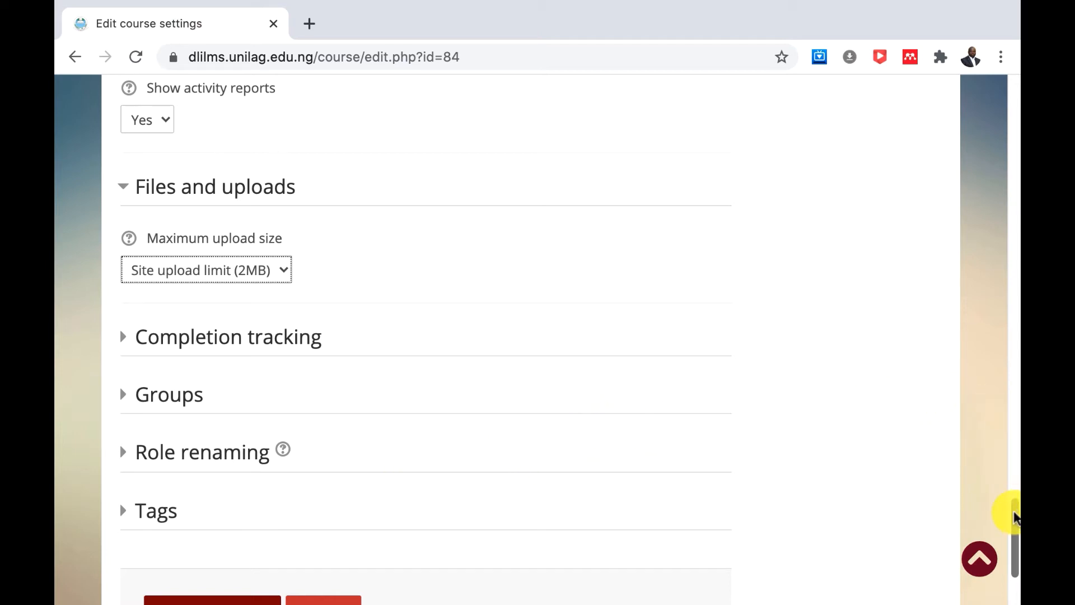
pyautogui.moveTo(1015, 518); pyautogui.dragTo(1015, 567)
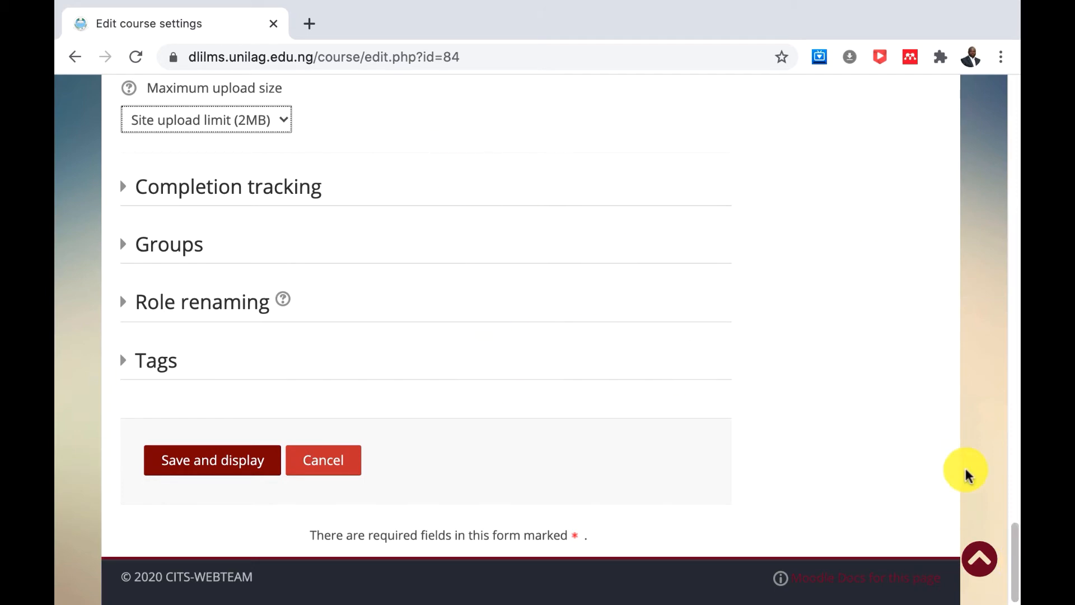
pyautogui.moveTo(1015, 549)
pyautogui.mouseDown()
pyautogui.moveTo(1010, 233)
pyautogui.moveTo(1011, 546)
pyautogui.mouseUp()
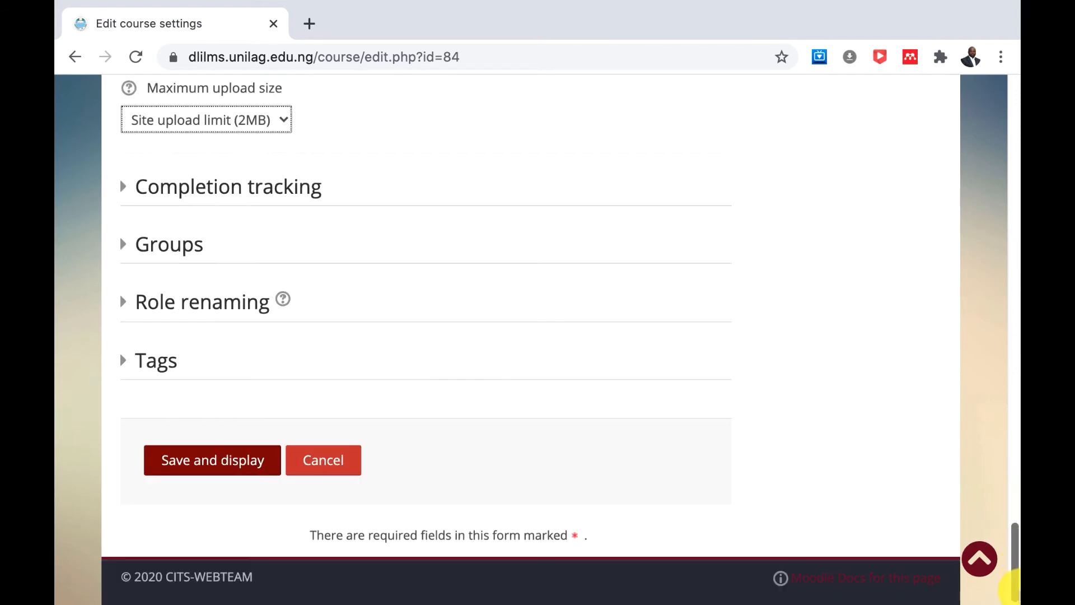
# Save and display the course settings, then scroll the POL 111 course page
pyautogui.click(223, 461)
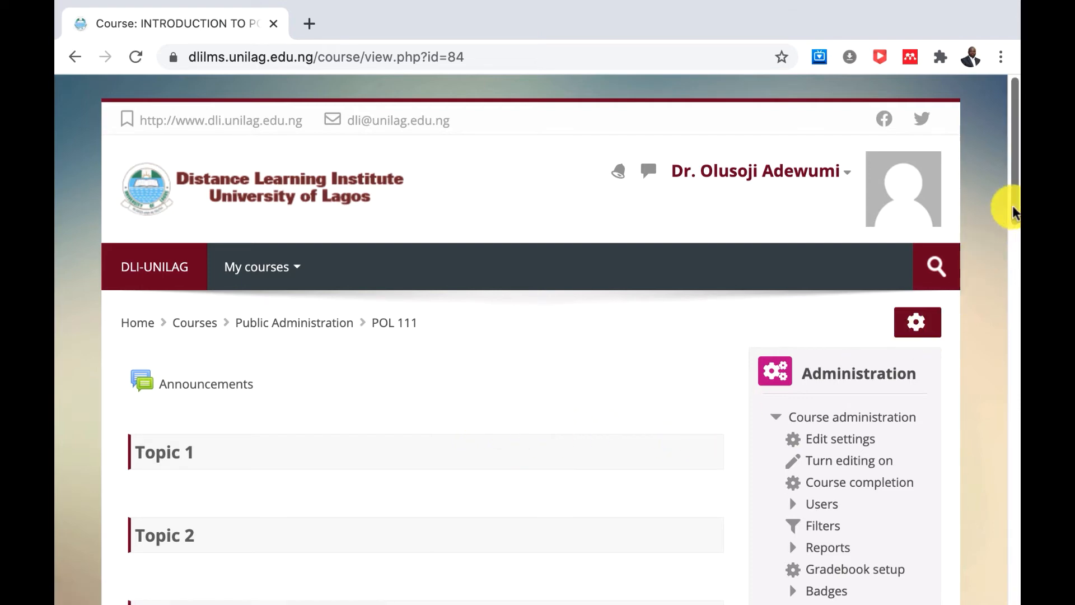
pyautogui.moveTo(1015, 208); pyautogui.dragTo(1010, 448)
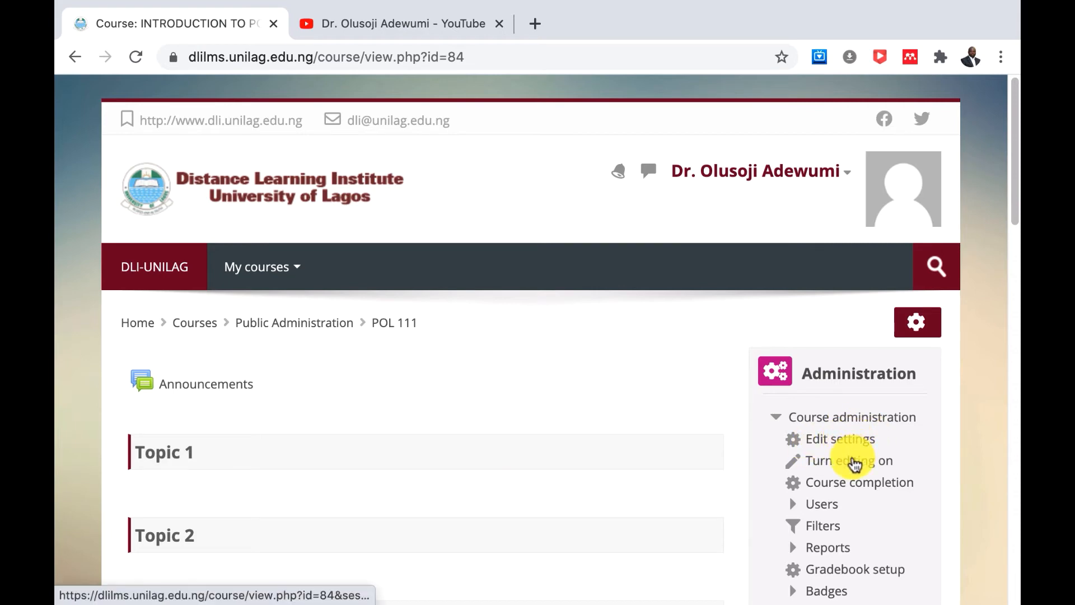
# Turn editing on for POL 111 and open the General section's Edit menu
pyautogui.click(855, 462)
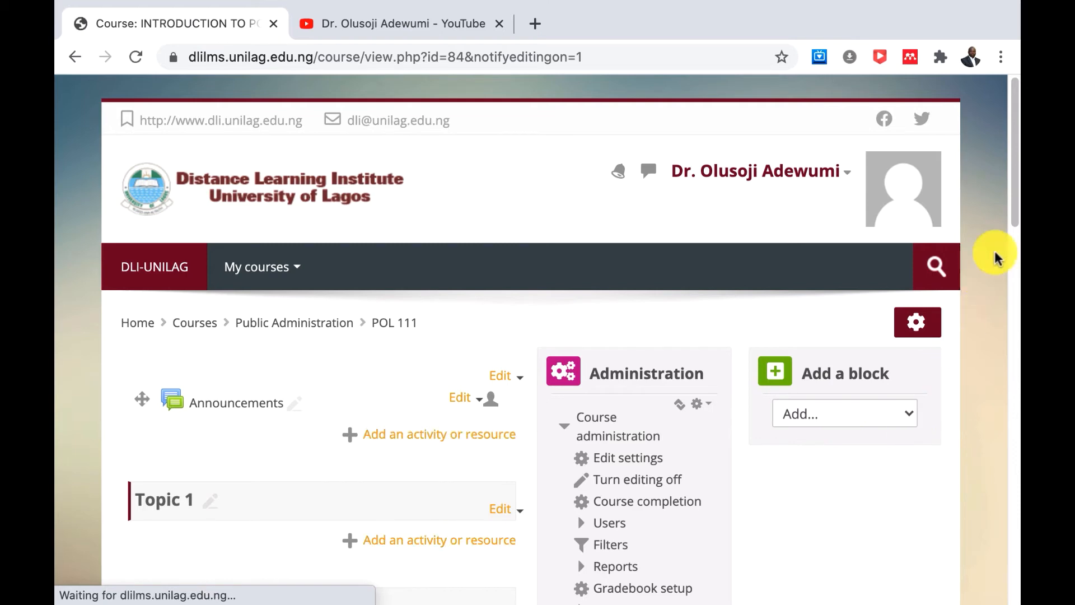
pyautogui.moveTo(1012, 213); pyautogui.dragTo(1016, 237)
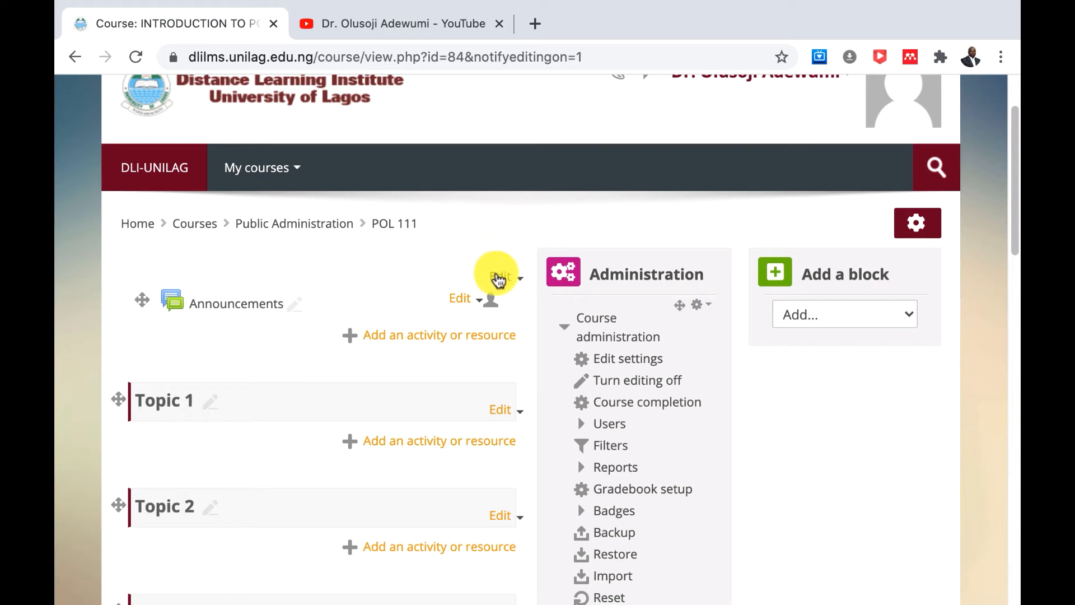
pyautogui.click(498, 280)
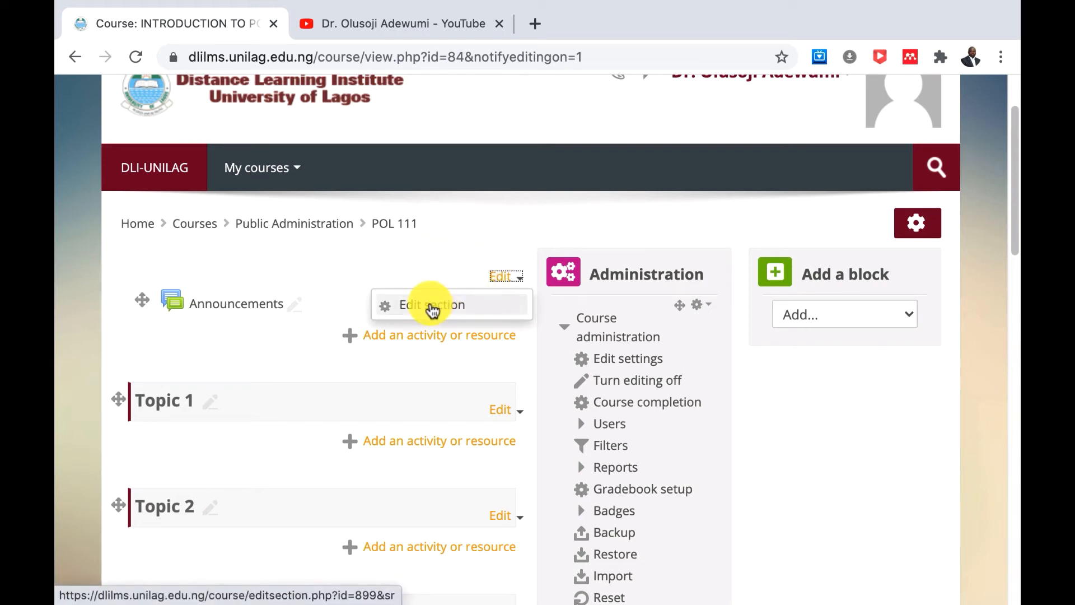
# Edit the General section and set its custom name to 'Welcome to the Course'
pyautogui.click(432, 307)
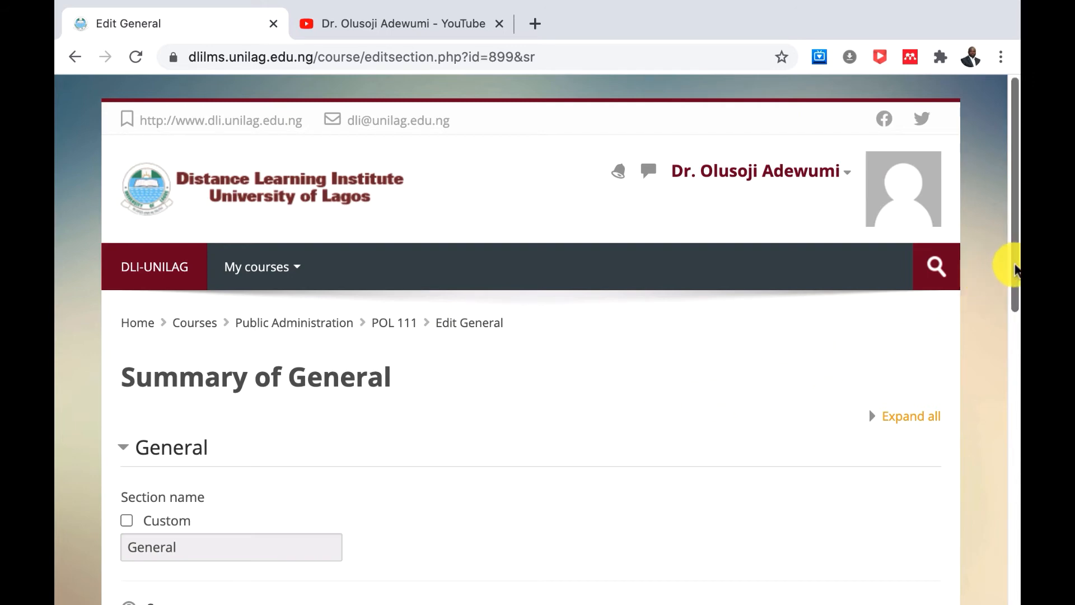
pyautogui.moveTo(1014, 269); pyautogui.dragTo(1011, 372)
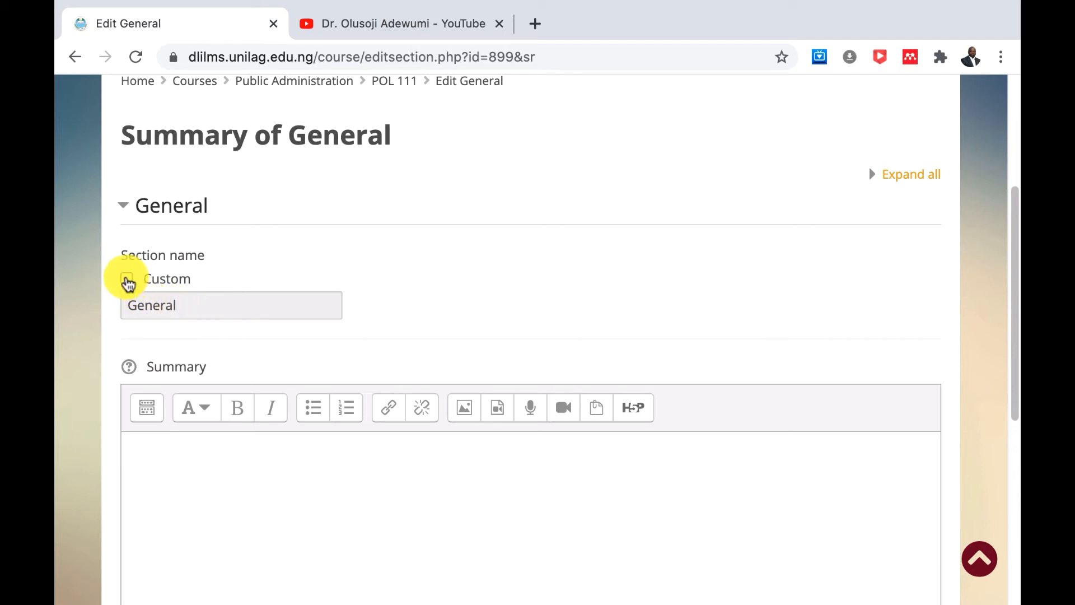
pyautogui.click(127, 280)
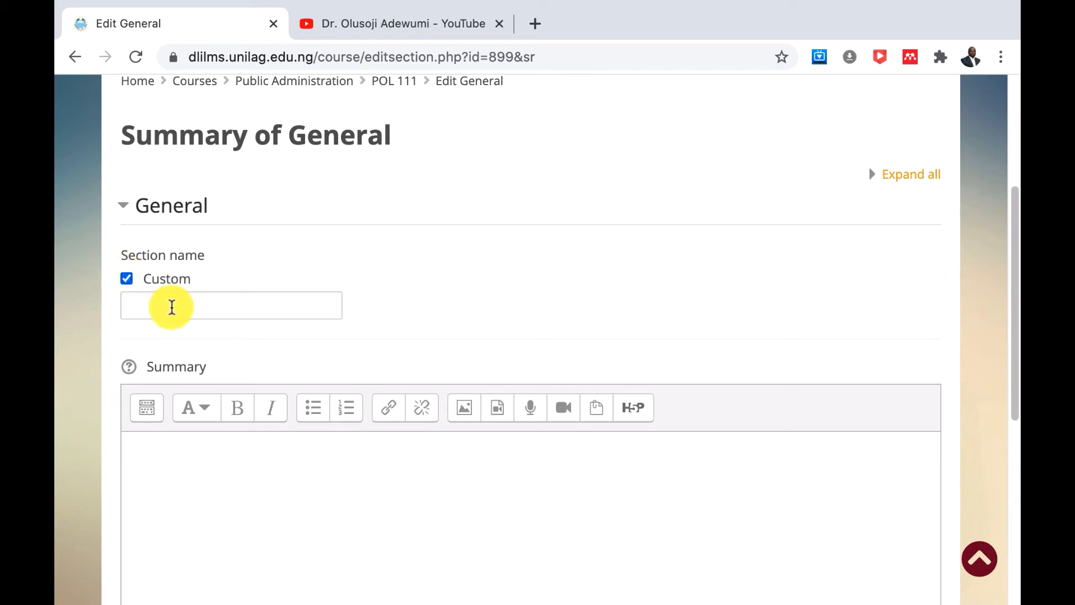
pyautogui.click(172, 307)
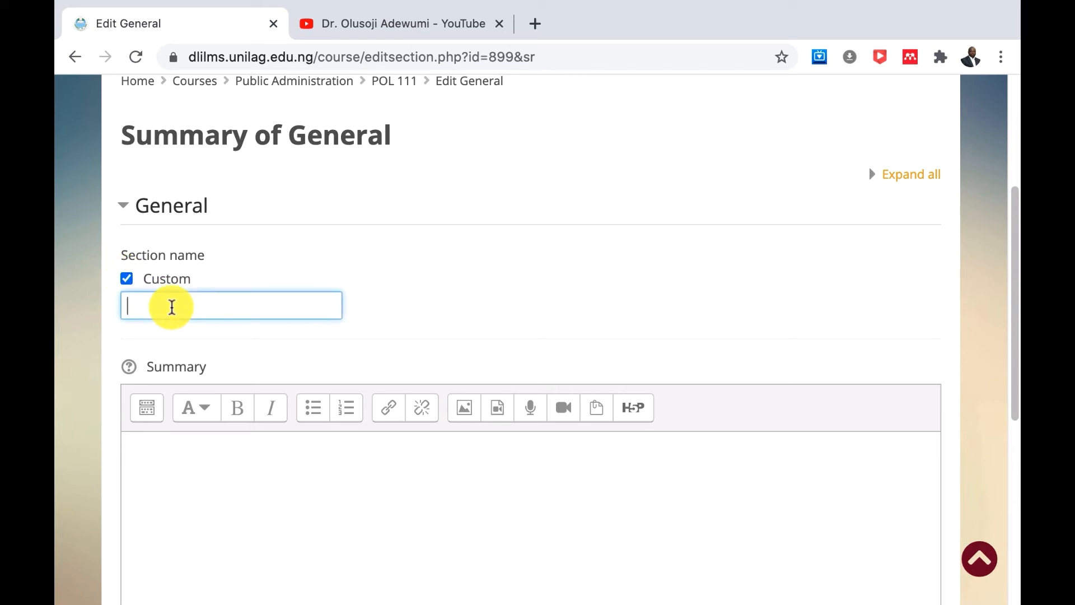
pyautogui.write('Wel')
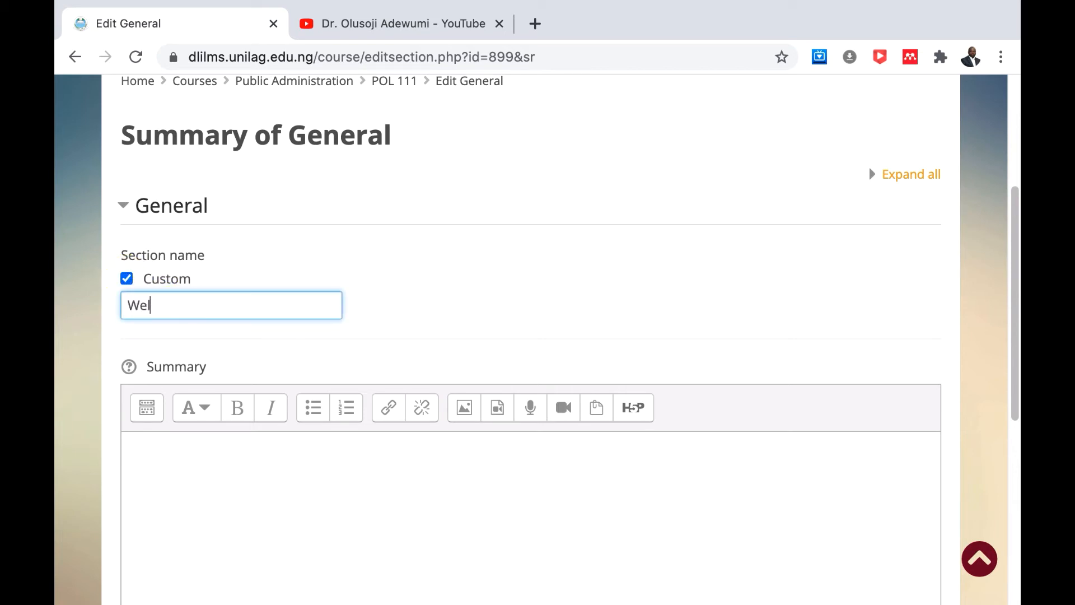
pyautogui.write('come to the Course')
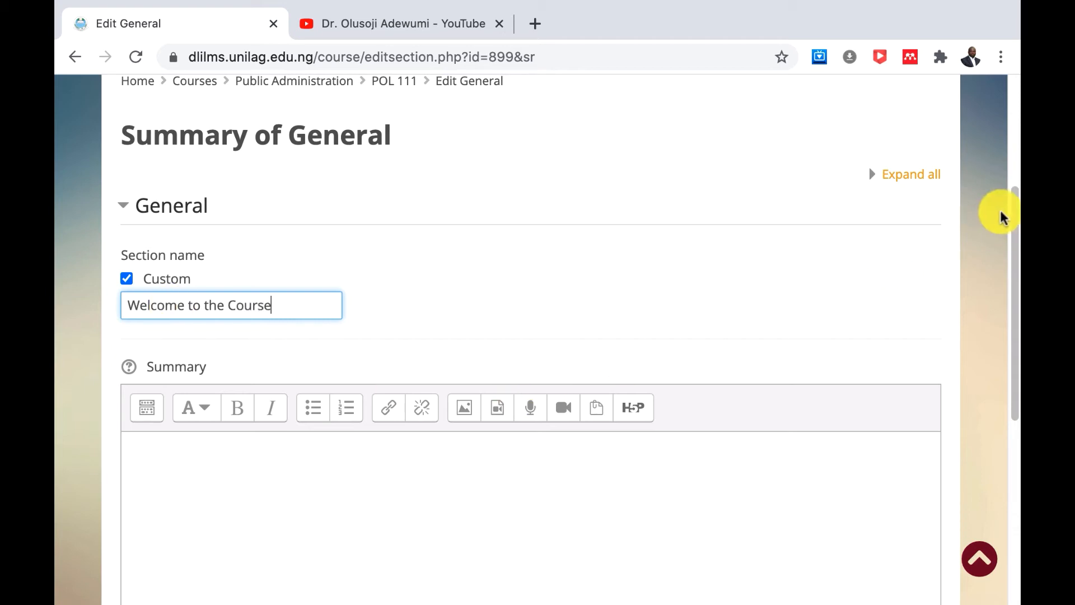
pyautogui.moveTo(1008, 214); pyautogui.dragTo(1017, 300)
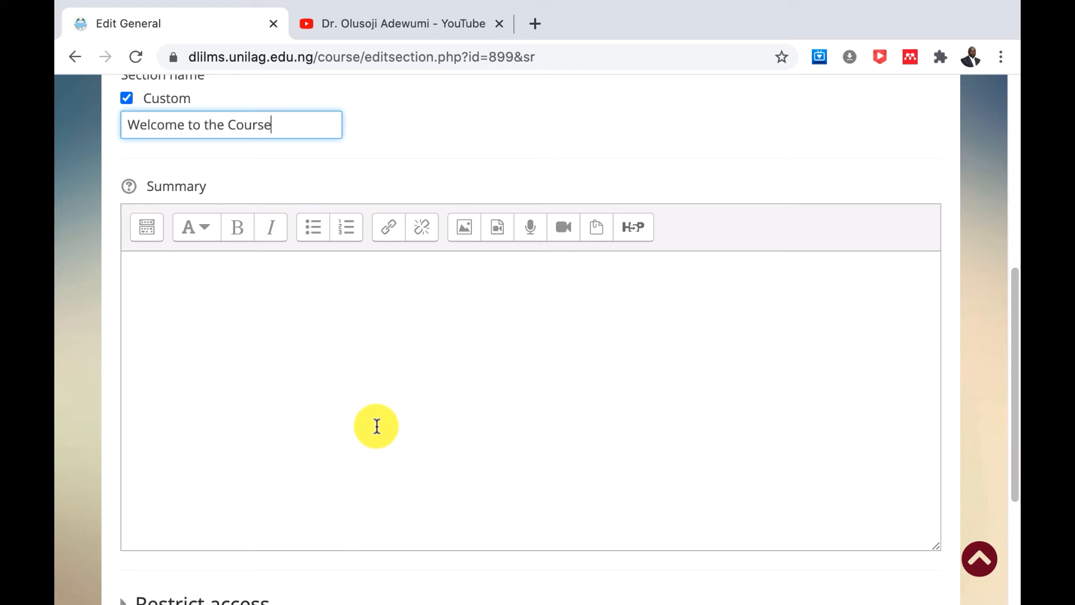
# Place the cursor in the section Summary editor, then go to the YouTube channel tab
pyautogui.click(263, 324)
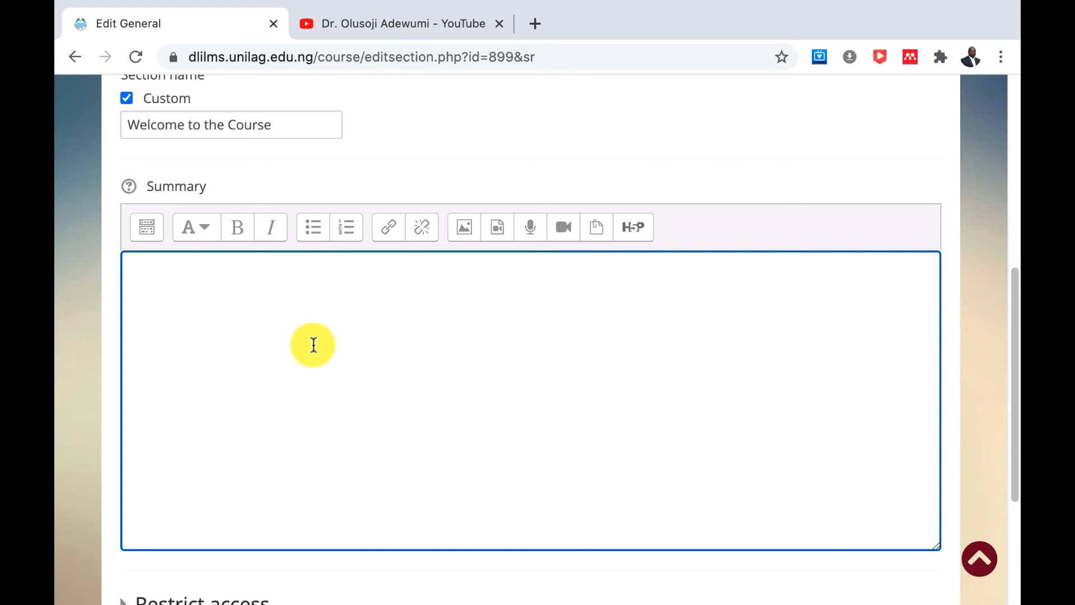
pyautogui.click(390, 22)
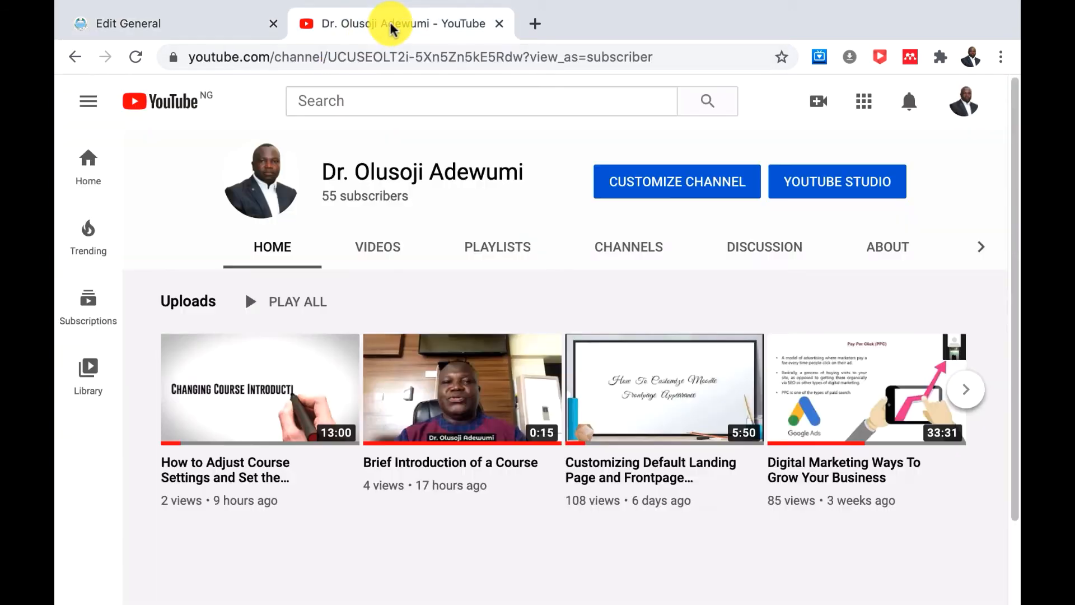
# Open and pause the 'Brief Introduction of a Course' video, then bring up its Share link
pyautogui.moveTo(463, 372)
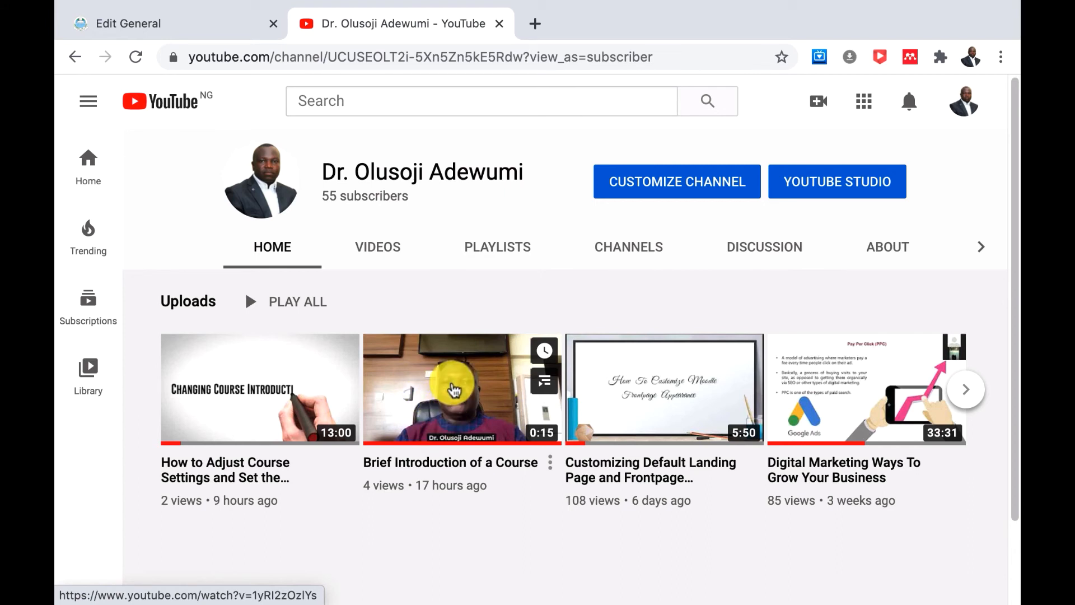
pyautogui.click(452, 381)
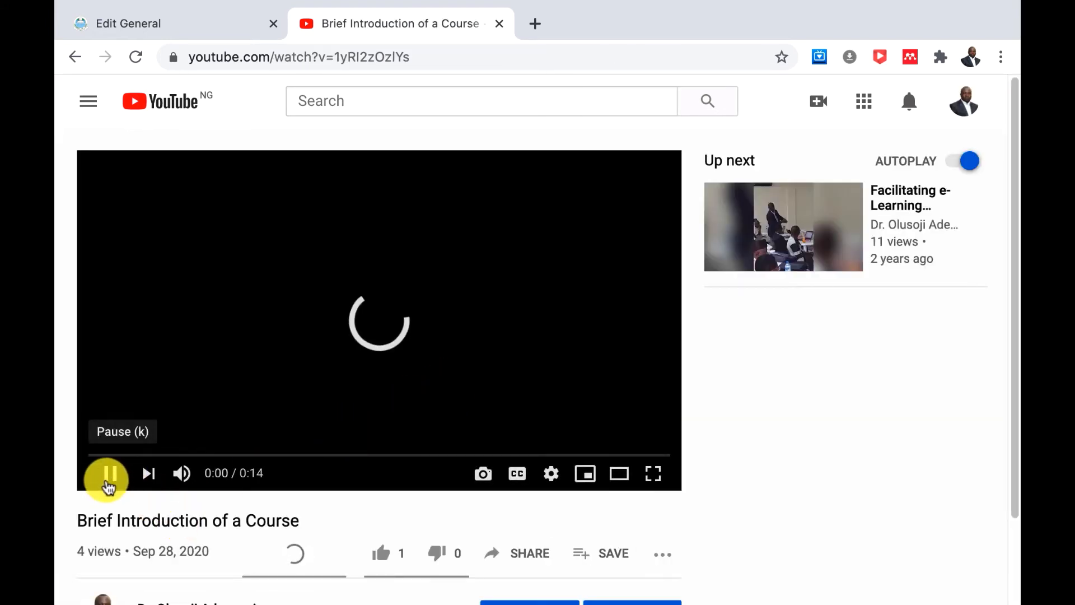
pyautogui.click(111, 477)
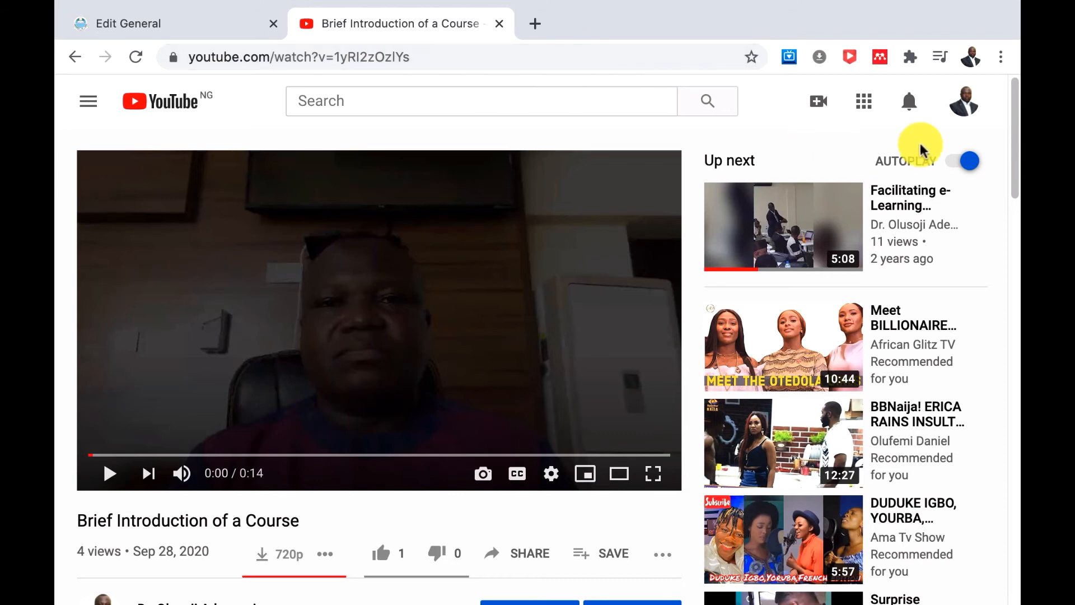
pyautogui.moveTo(1015, 142); pyautogui.dragTo(1013, 178)
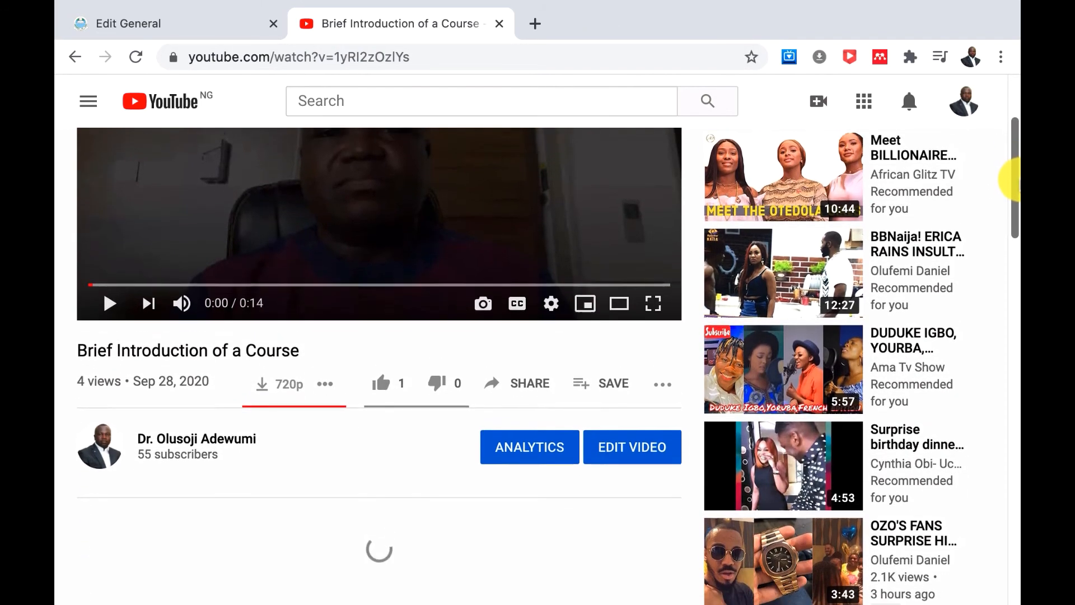
pyautogui.click(518, 398)
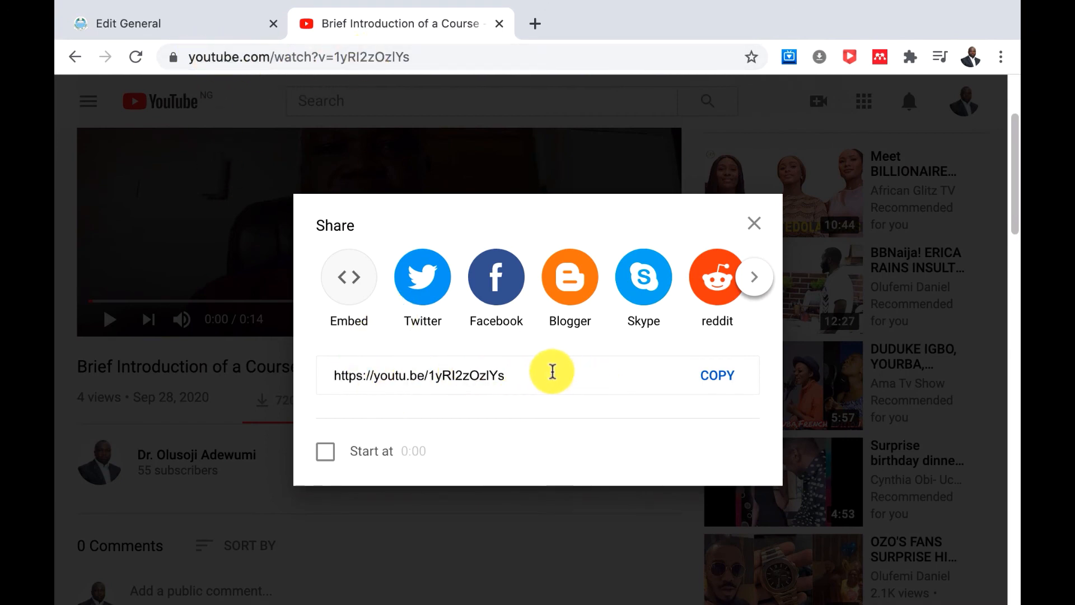
pyautogui.click(538, 374)
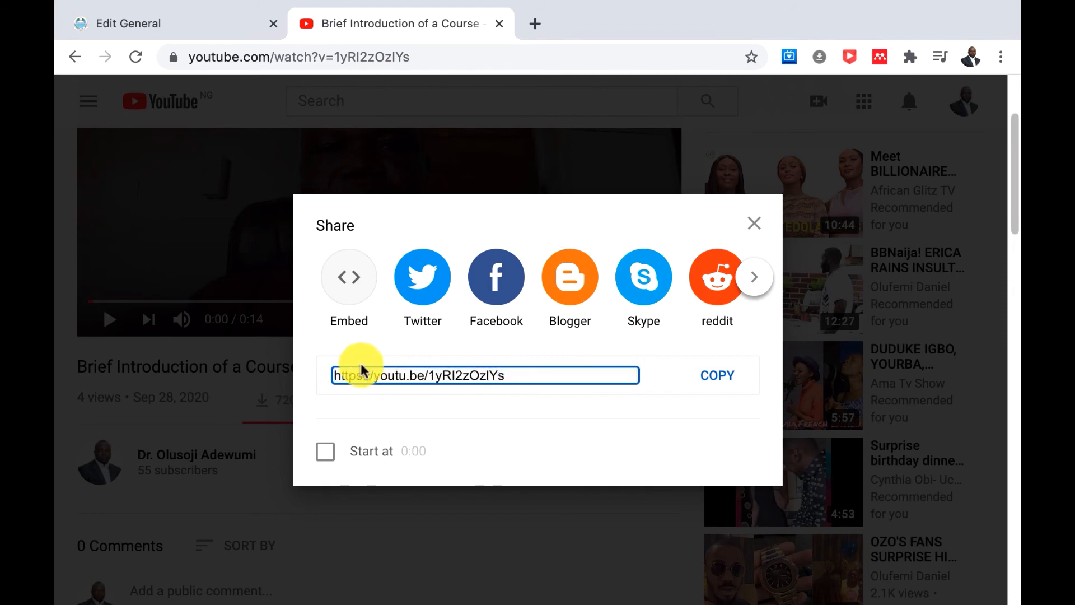
pyautogui.click(334, 385)
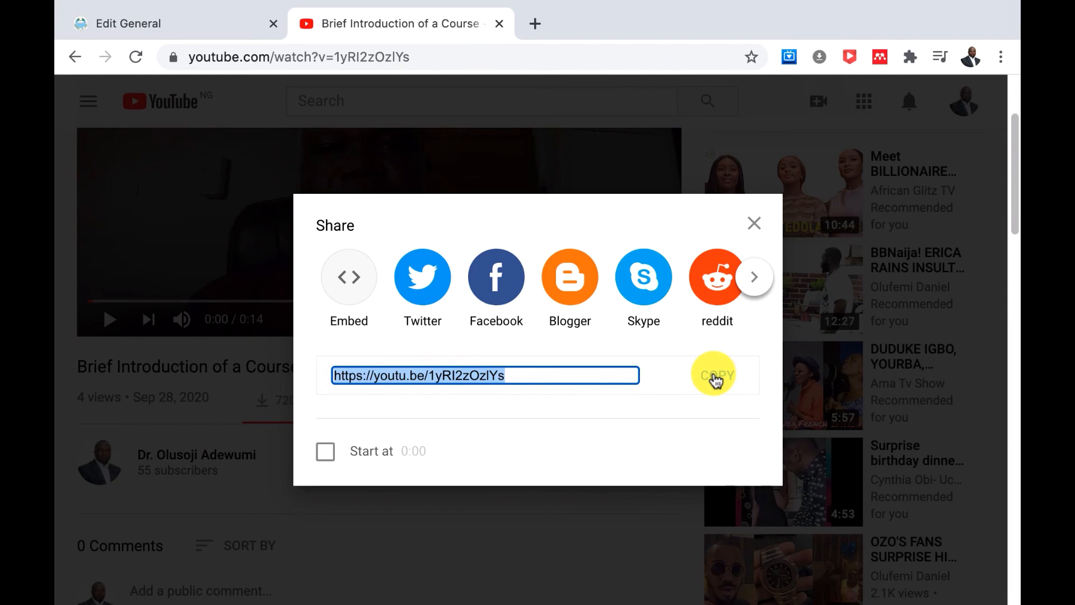
pyautogui.click(716, 383)
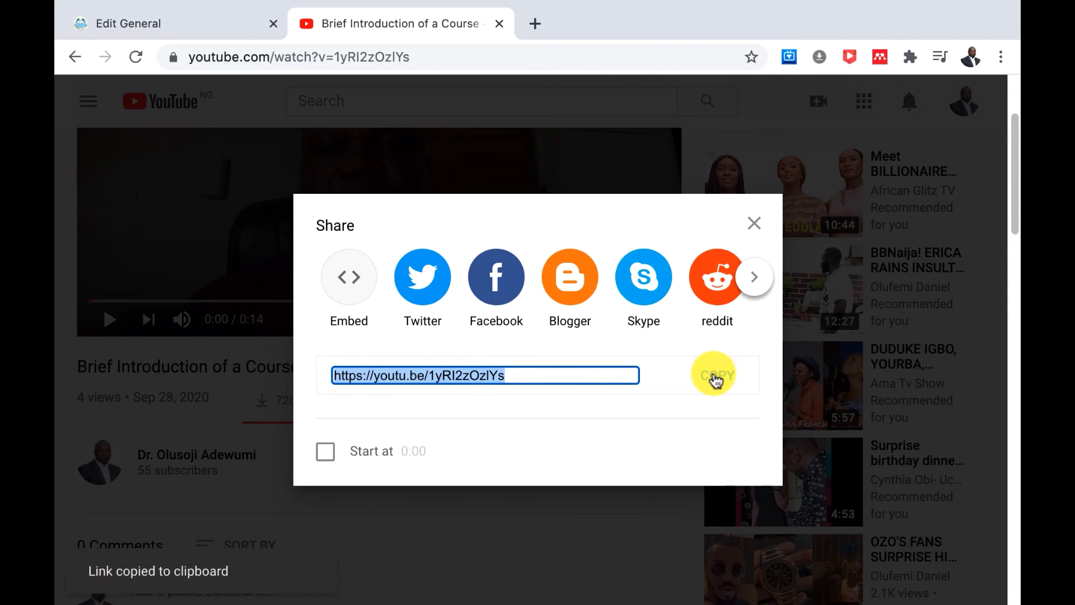
pyautogui.click(190, 23)
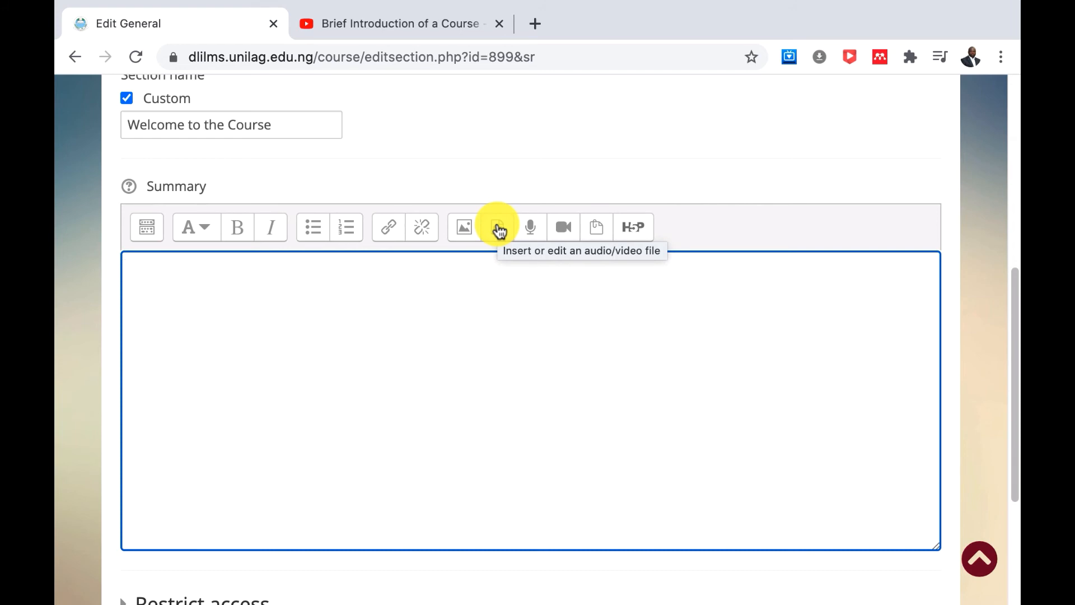
# Insert the pasted youtu.be link as a media item named 'Welcome' into the summary
pyautogui.click(499, 230)
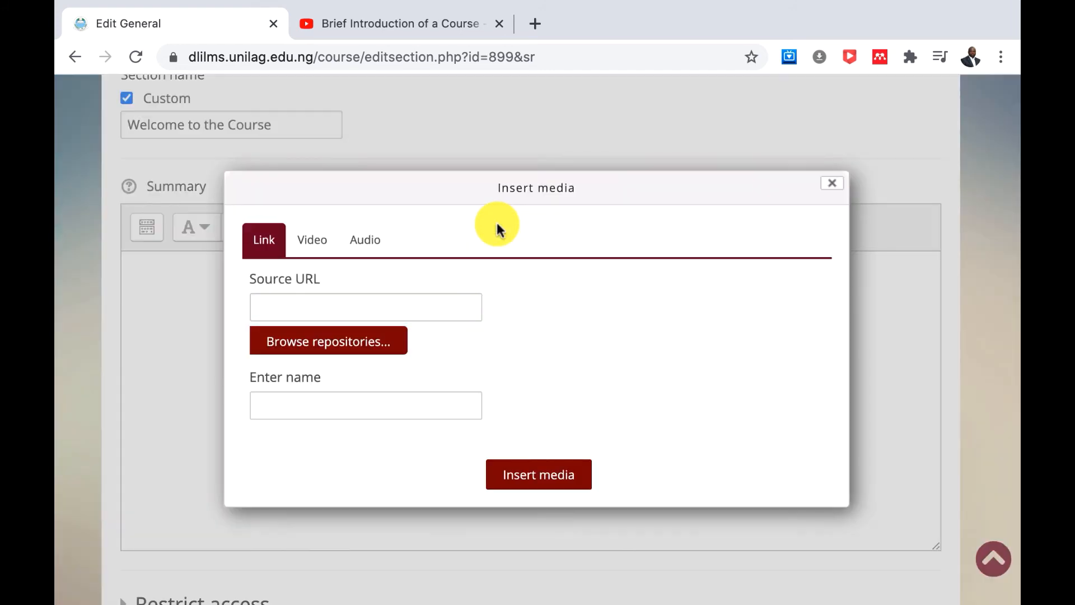
pyautogui.click(291, 307)
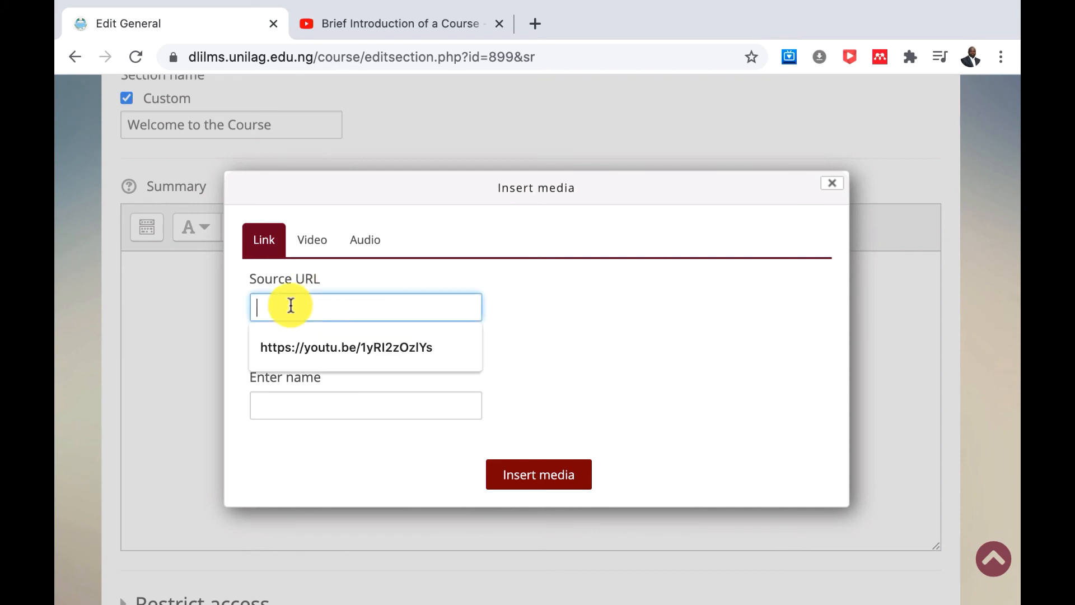
pyautogui.hotkey('ctrl', 'v')
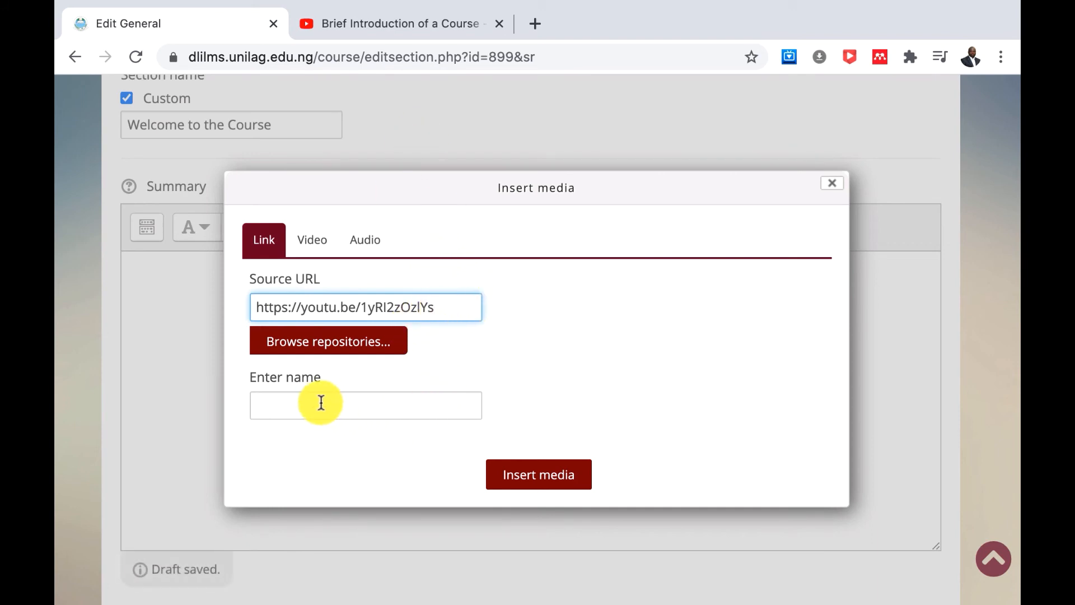
pyautogui.click(320, 402)
pyautogui.write('We')
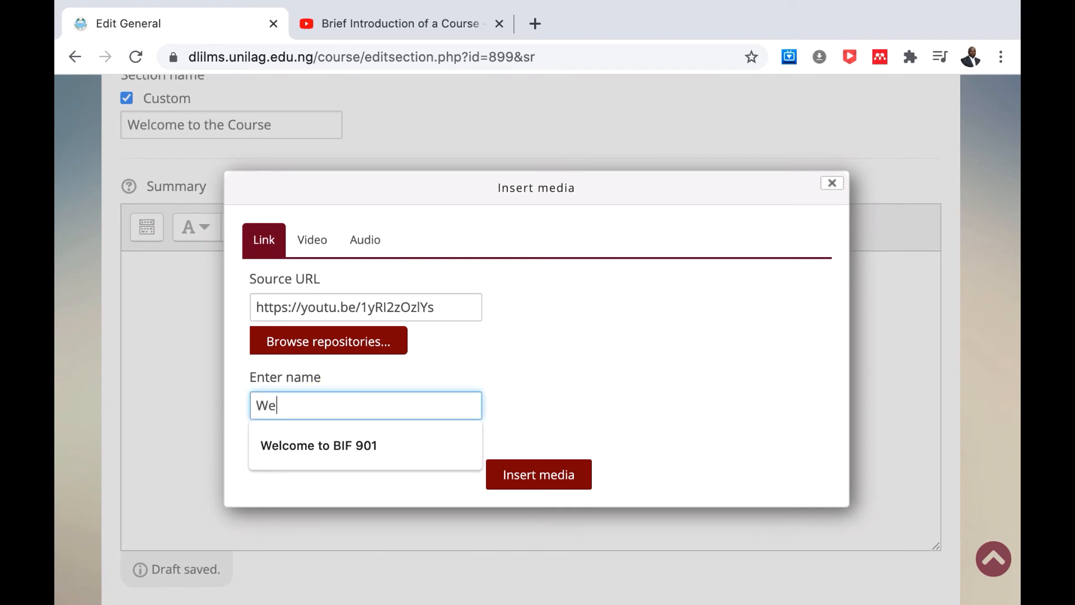
pyautogui.write('lcom')
pyautogui.write('e')
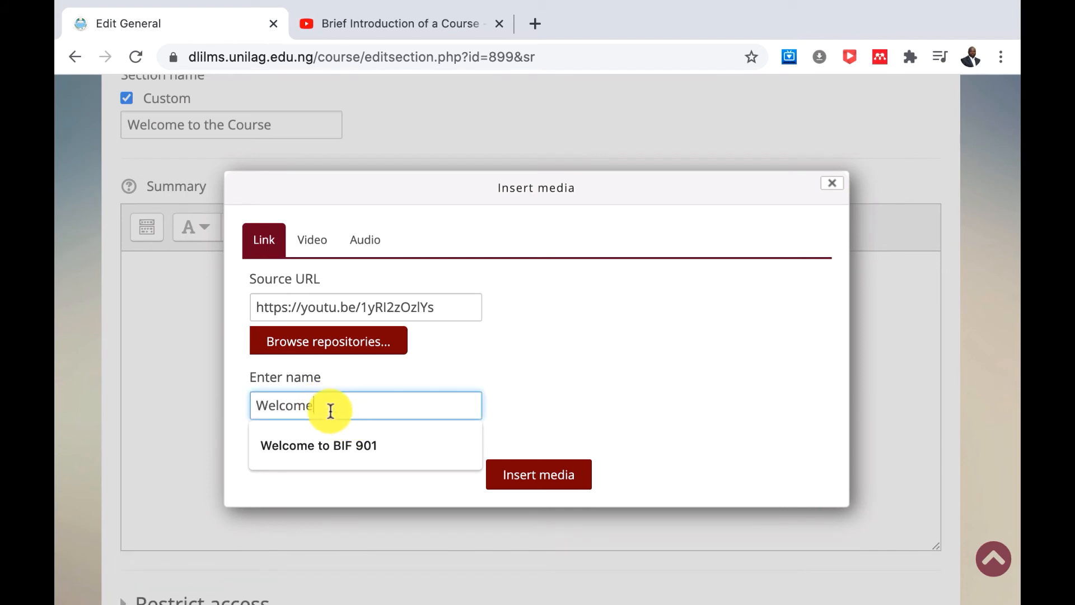
pyautogui.click(637, 405)
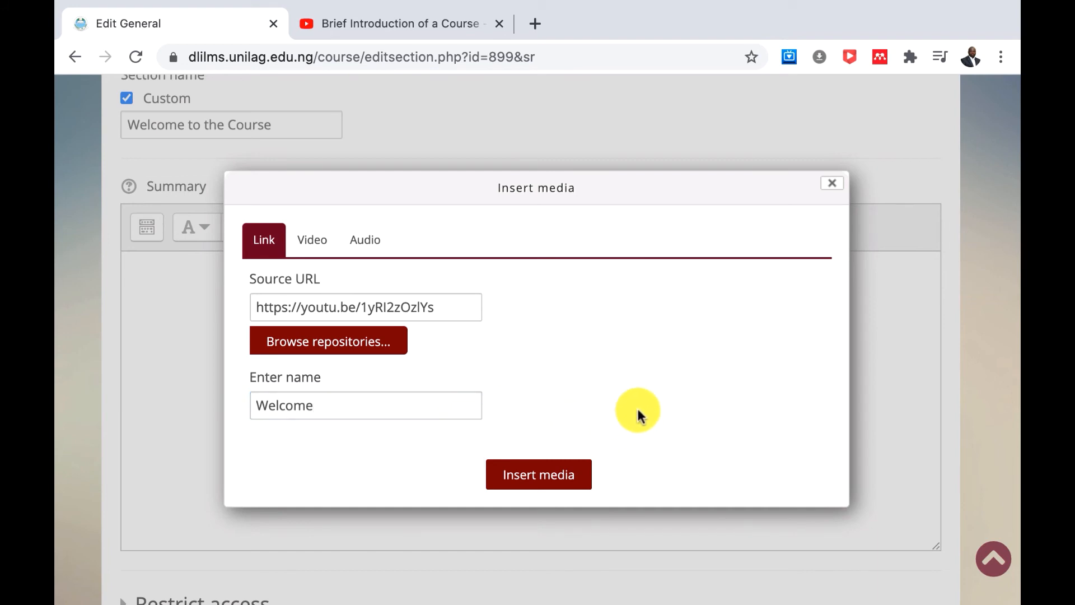
pyautogui.click(538, 477)
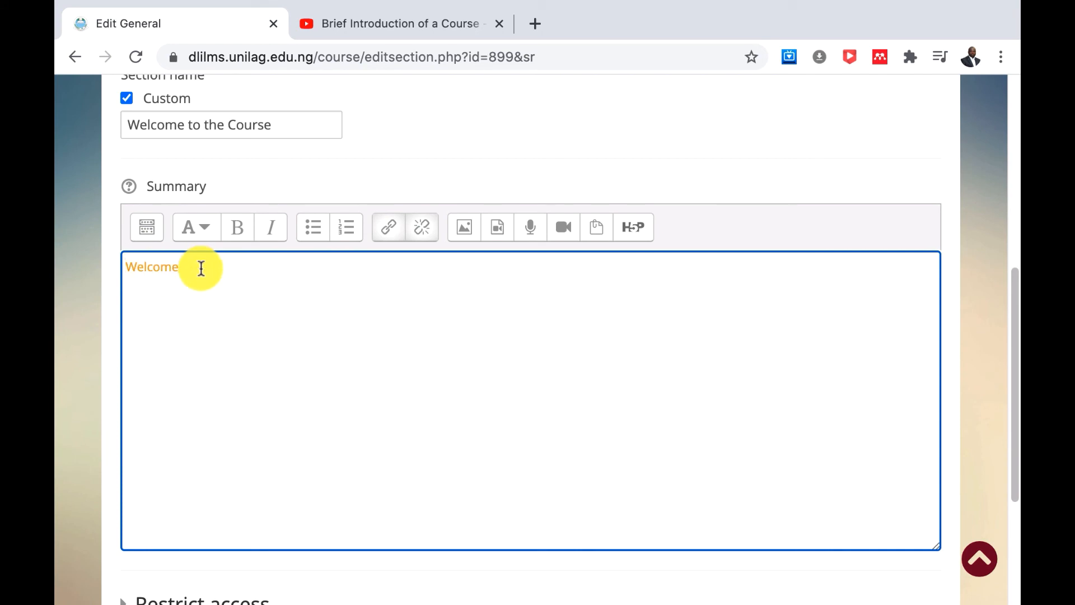
# Below the video link, type 'welcome you to this course. I am your facilitator', then the facilitator's name, fixing typos
pyautogui.press('Return')
pyautogui.press('Return')
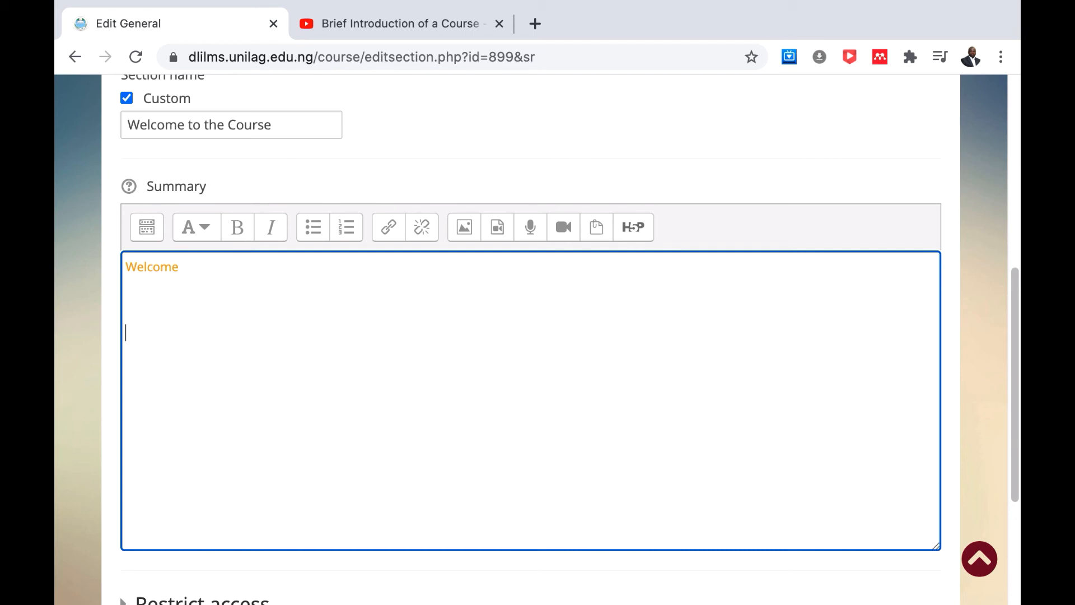
pyautogui.write('welcome you to this ')
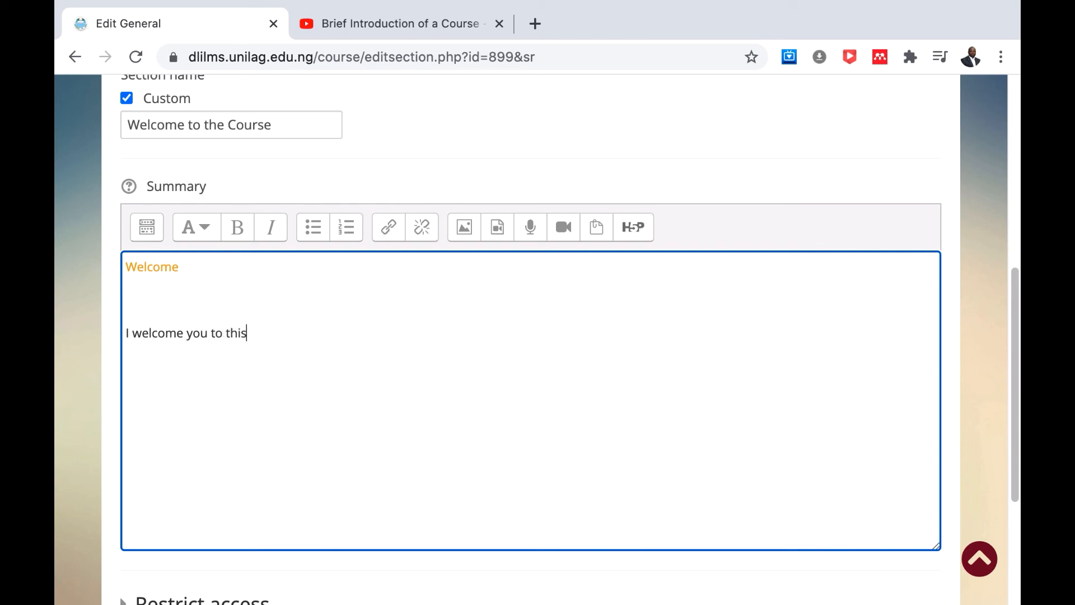
pyautogui.write('course. I am your facili')
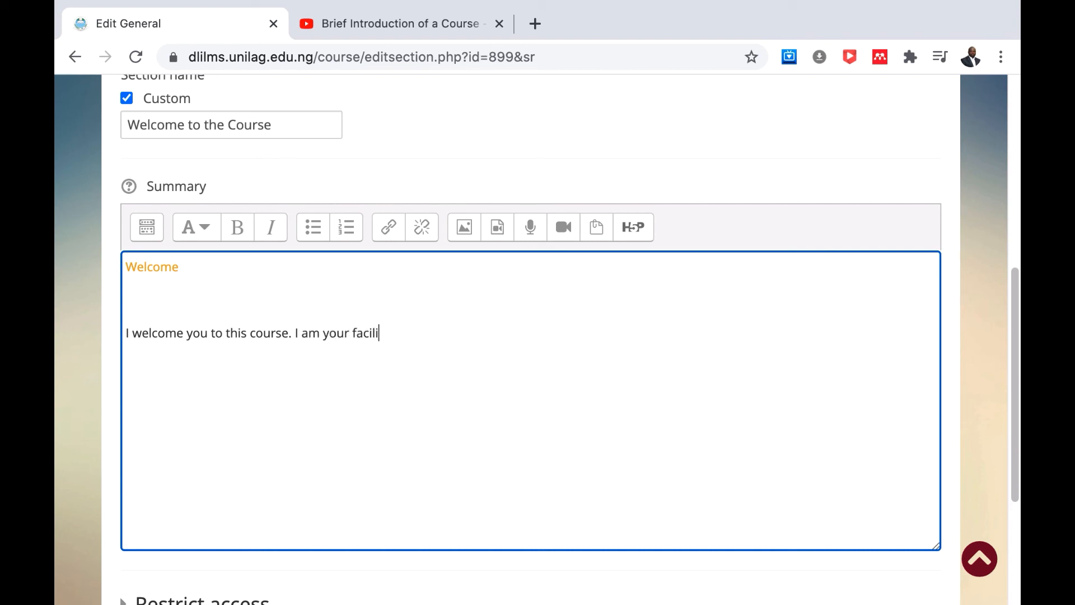
pyautogui.write('tator, D')
pyautogui.press('BackSpace')
pyautogui.write('My name is ')
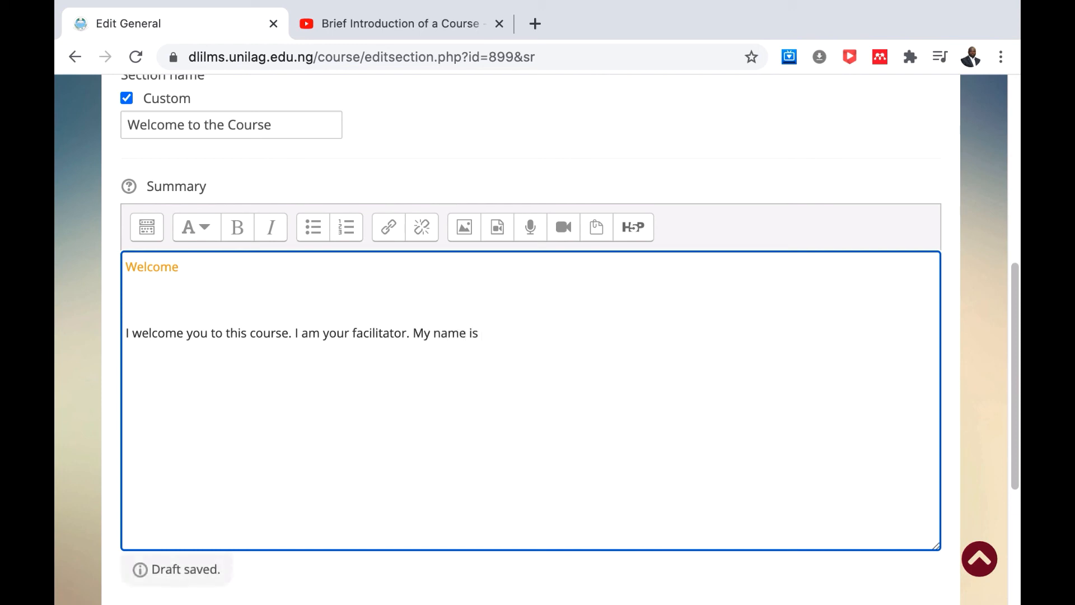
pyautogui.write('Dr. Olsoj')
pyautogui.write('i')
pyautogui.press('BackSpace')
pyautogui.press('BackSpace')
pyautogui.press('BackSpace')
pyautogui.press('BackSpace')
pyautogui.press('BackSpace')
pyautogui.write('us')
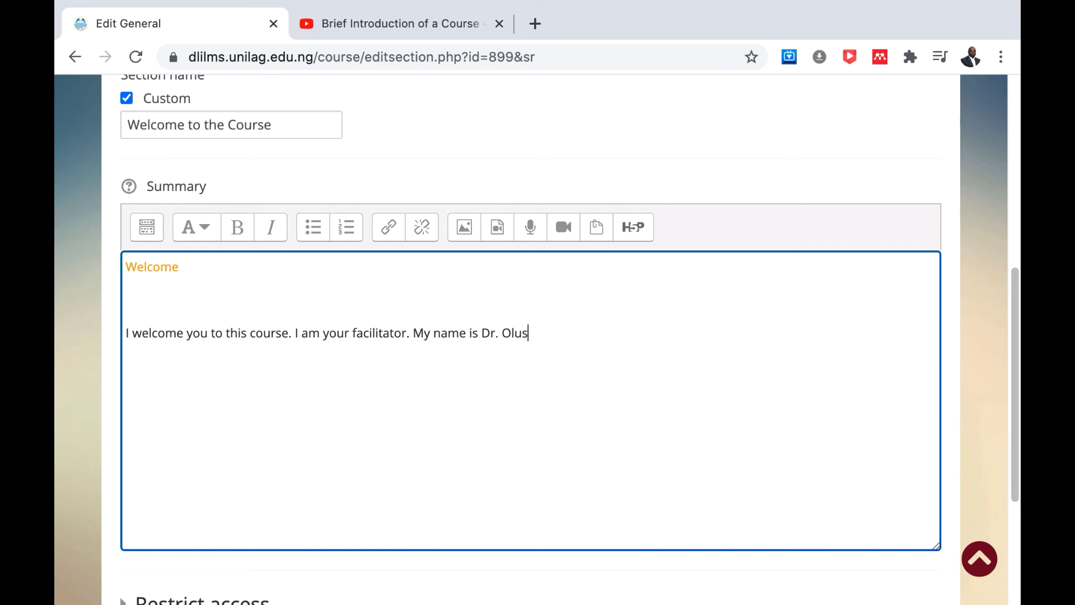
pyautogui.write('oji adew')
pyautogui.press('BackSpace')
pyautogui.press('BackSpace')
pyautogui.press('BackSpace')
pyautogui.press('BackSpace')
pyautogui.write('Adeu')
pyautogui.write('wumi.')
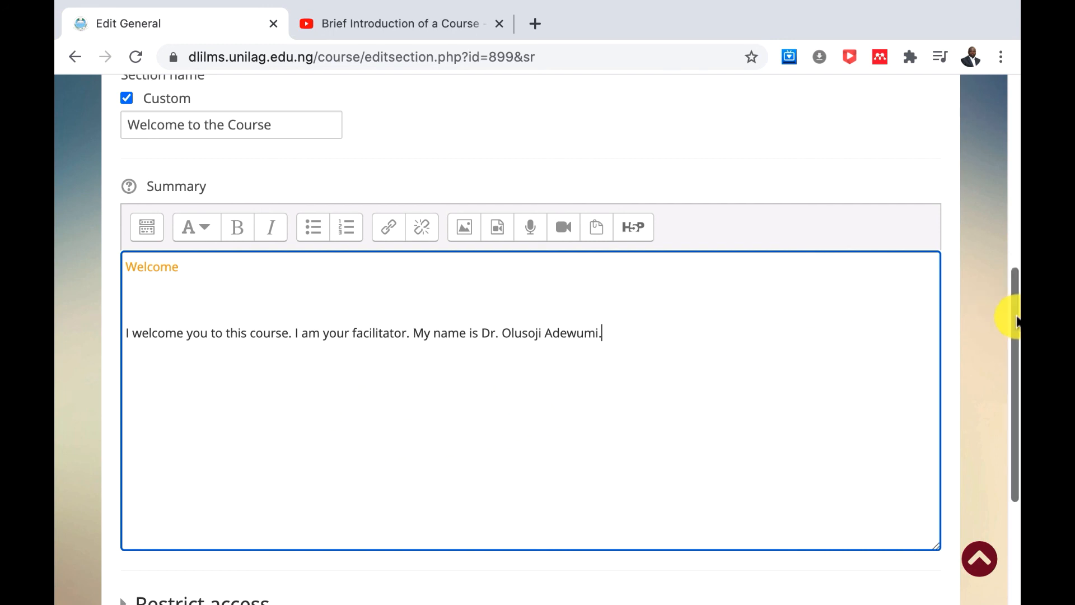
pyautogui.moveTo(1016, 320); pyautogui.dragTo(1017, 443)
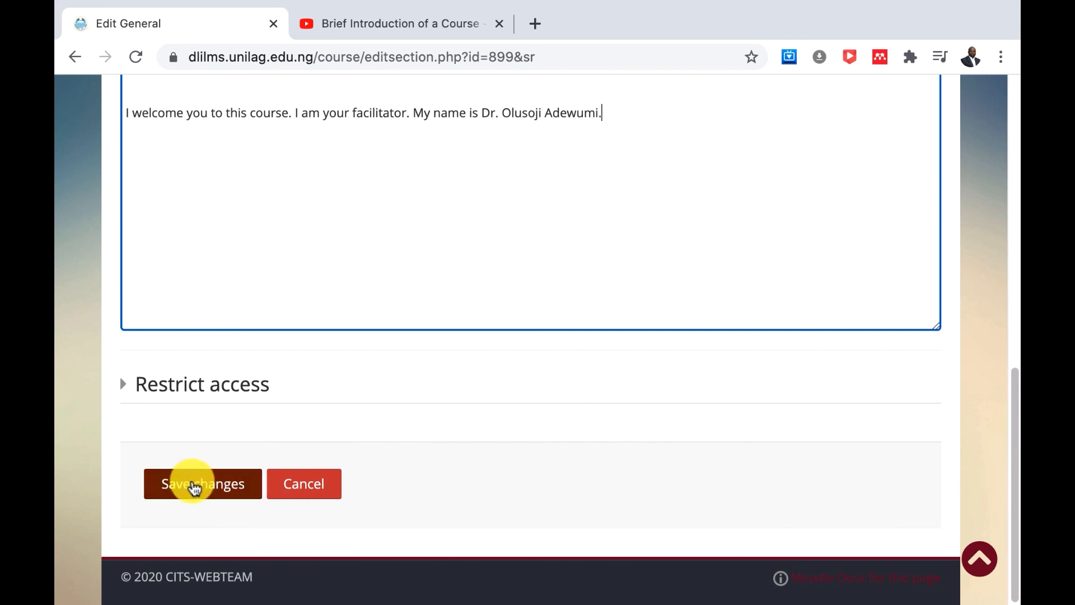
# Save the General section changes, turn editing off, and scroll to review the Welcome to the Course section
pyautogui.click(193, 486)
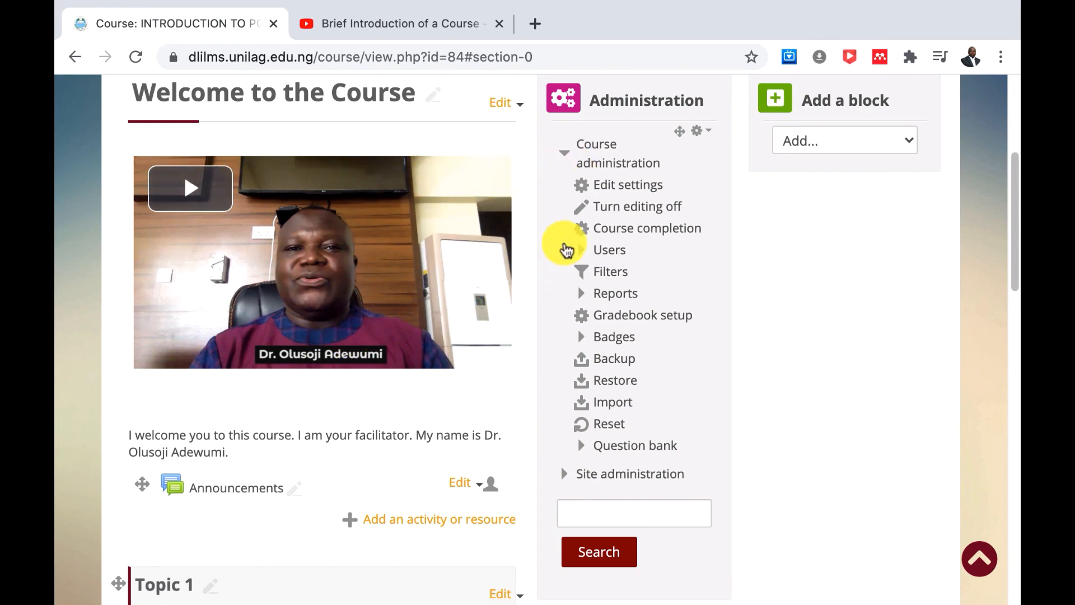
pyautogui.click(634, 208)
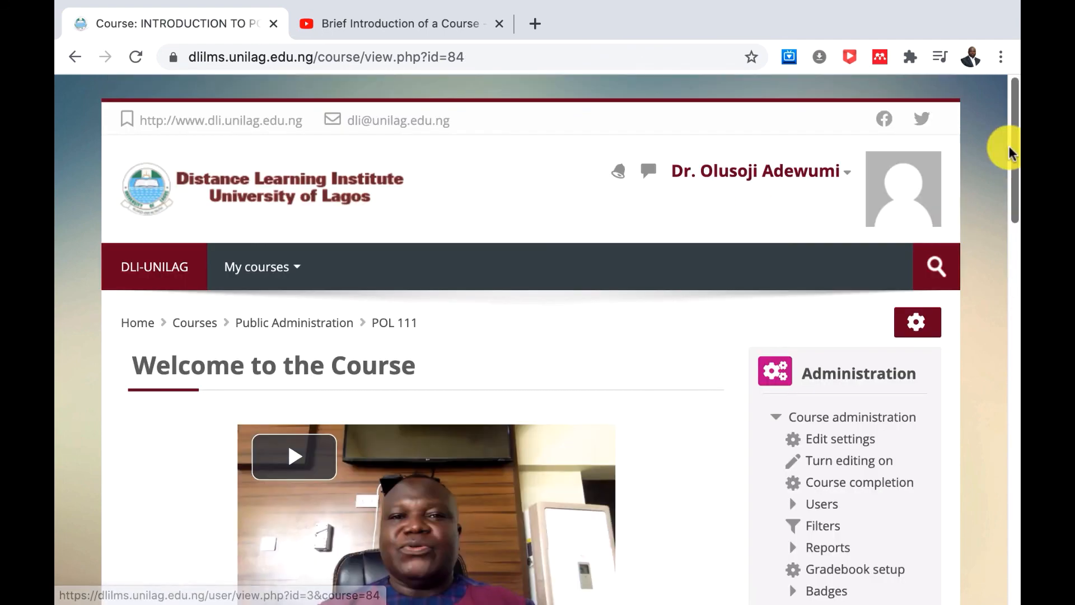
pyautogui.moveTo(1014, 149); pyautogui.dragTo(1014, 223)
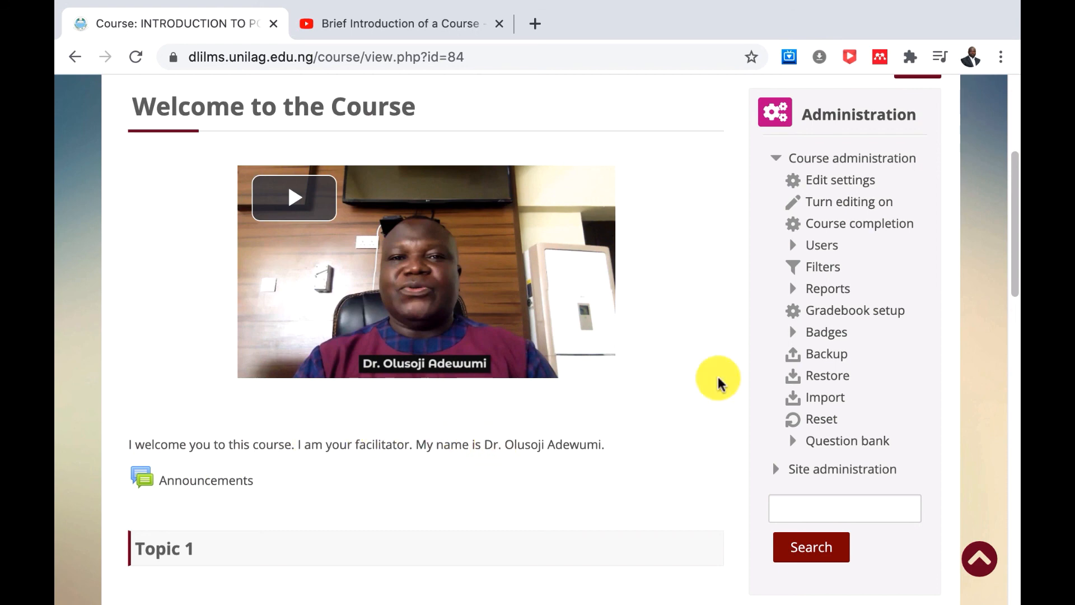
pyautogui.moveTo(1013, 268); pyautogui.dragTo(1011, 327)
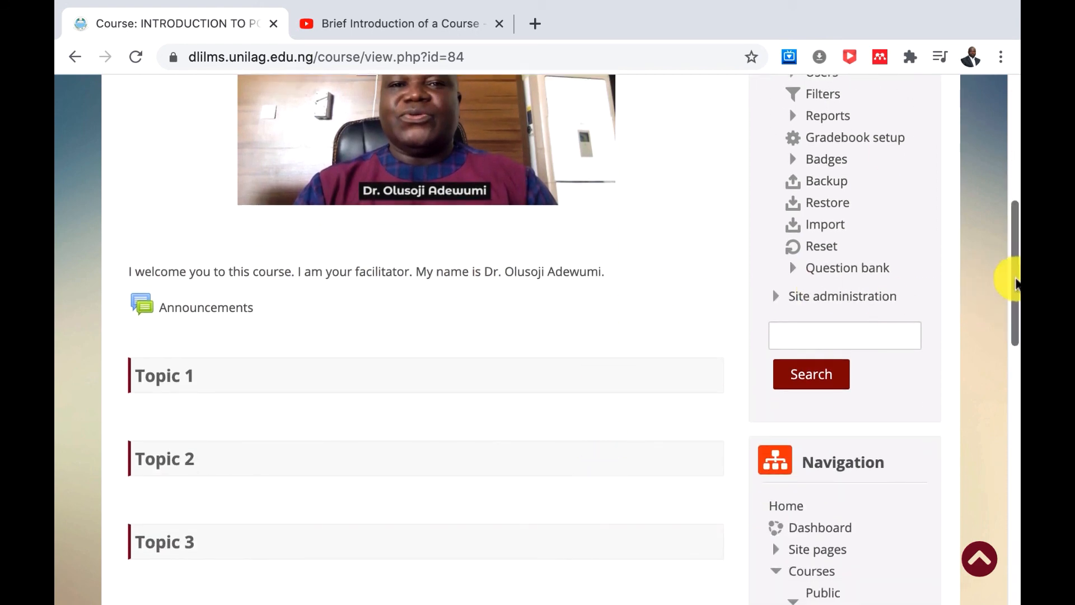
pyautogui.moveTo(1011, 269); pyautogui.dragTo(1004, 223)
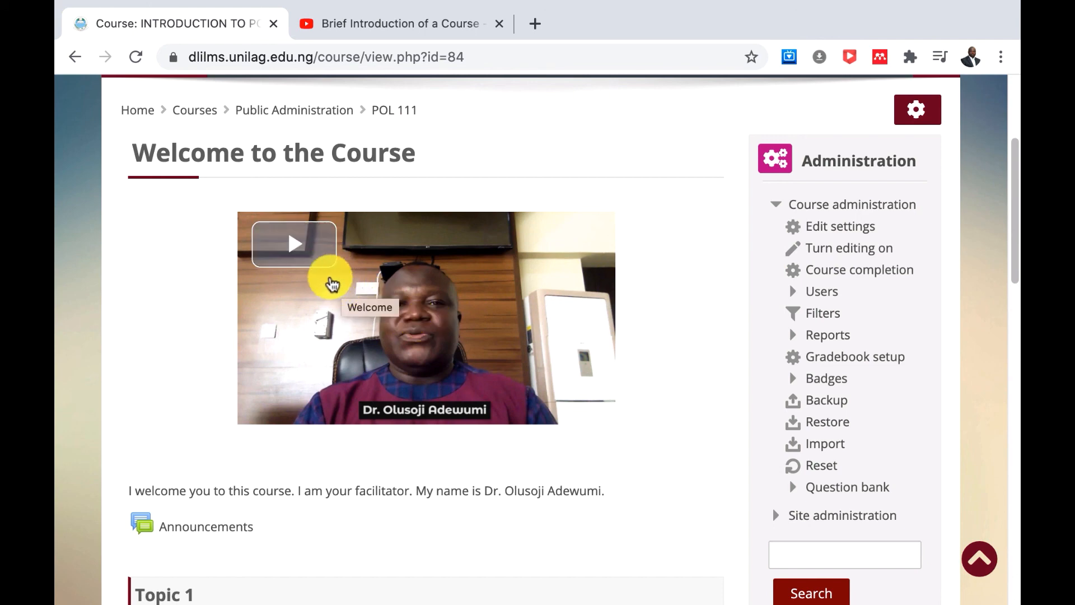
# Play the embedded intro video on the POL 111 page, then restart and pause it
pyautogui.click(286, 247)
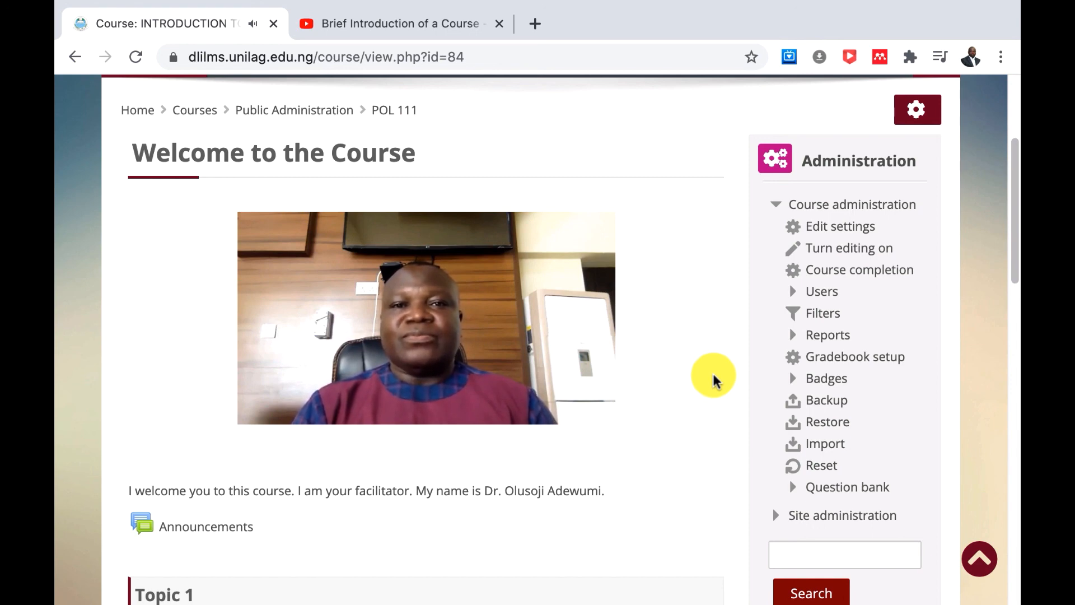
pyautogui.moveTo(391, 391)
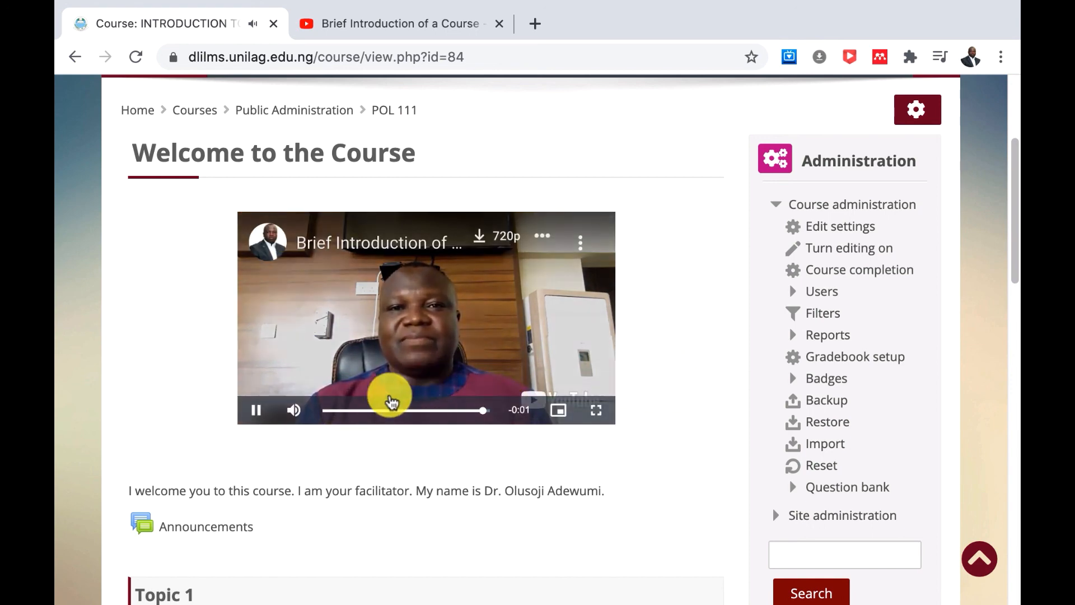
pyautogui.click(258, 413)
pyautogui.click(258, 413)
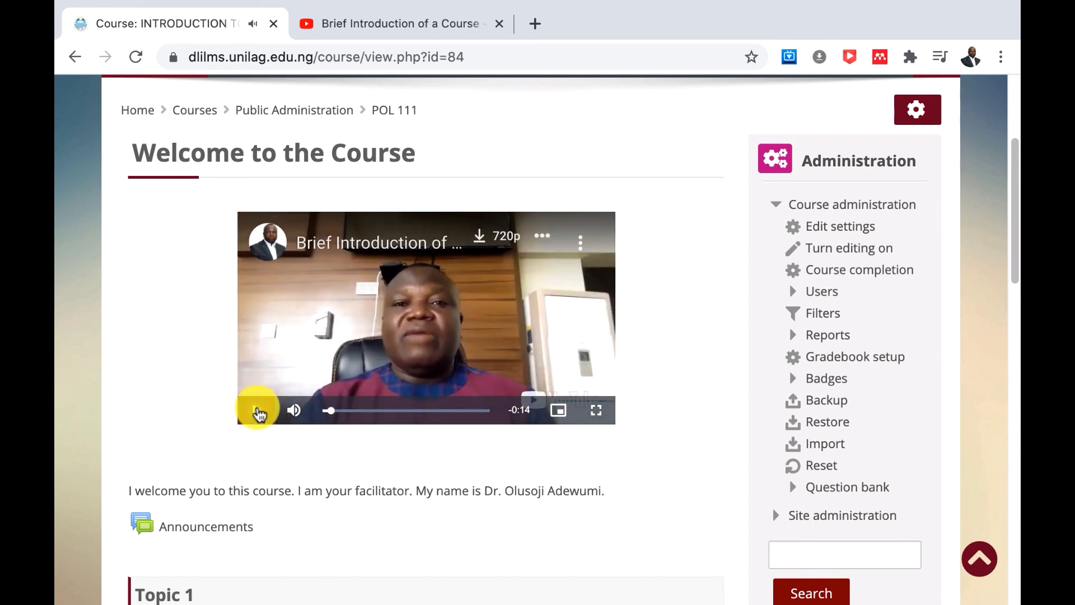